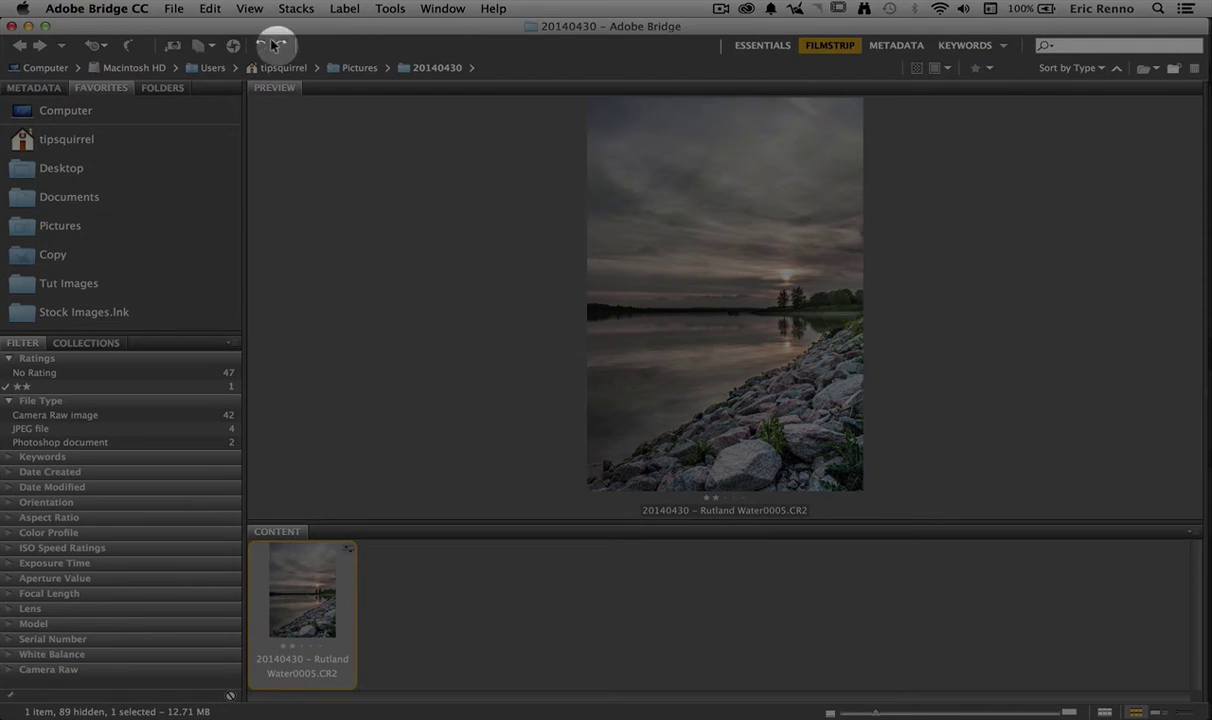
Step: Send the Rutland Water lake photo through Camera Raw and open it in Photoshop
click(232, 45)
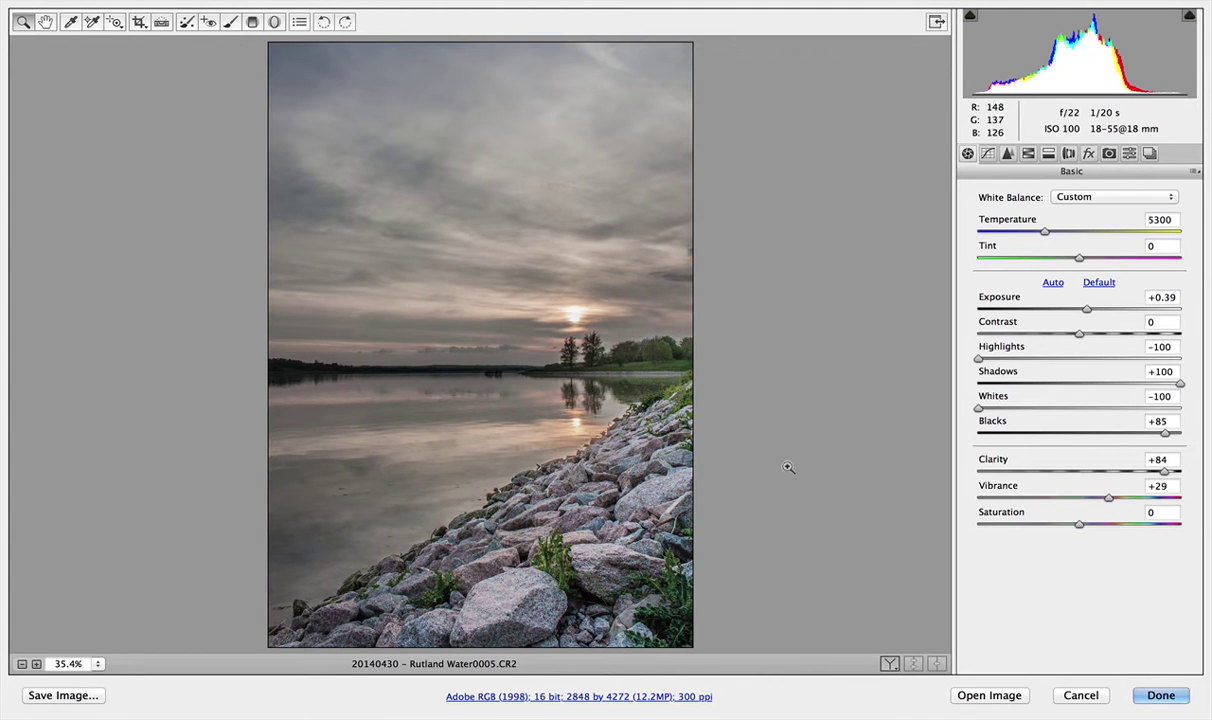
click(965, 697)
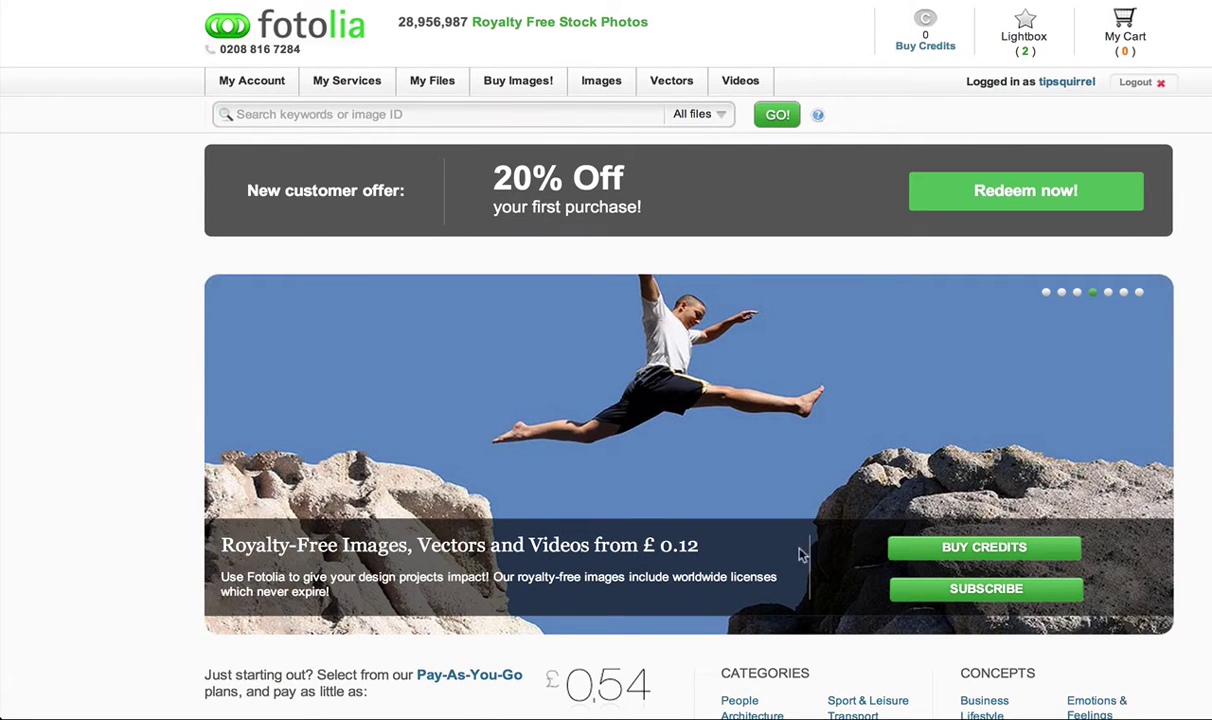
Step: Browse Fotolia's Background & Texture > Texture images and view the grunge borders image details
mouse_move(615, 92)
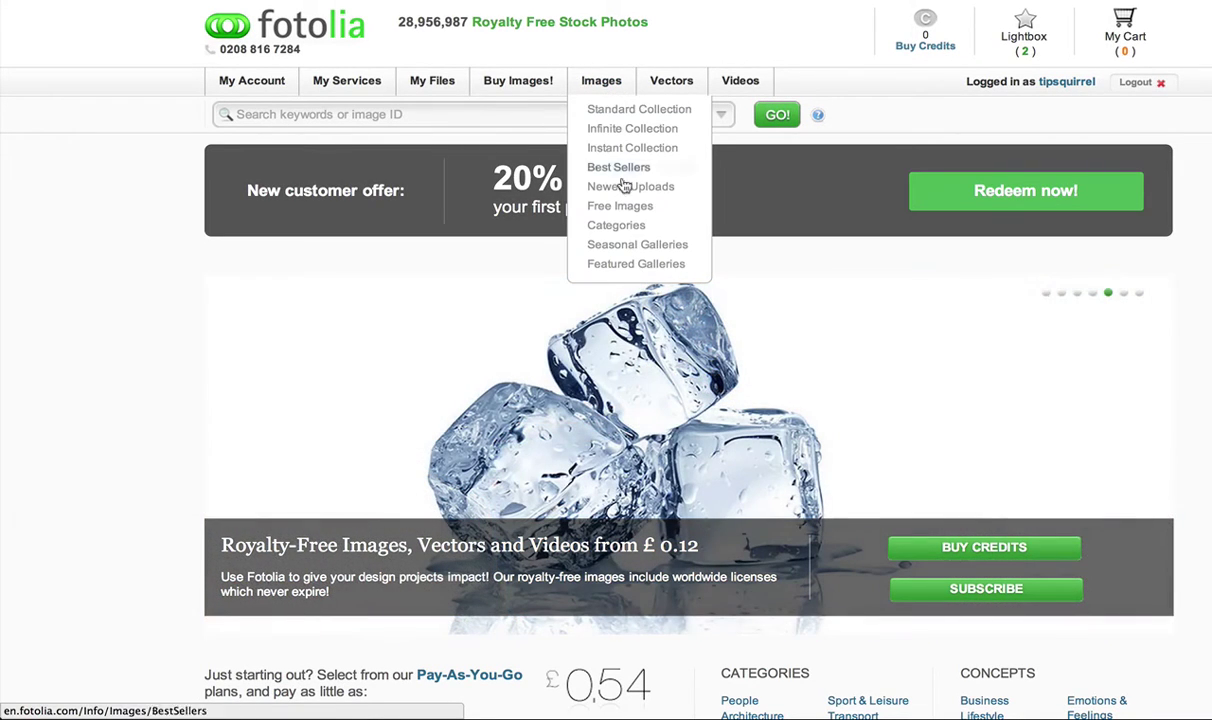
click(624, 226)
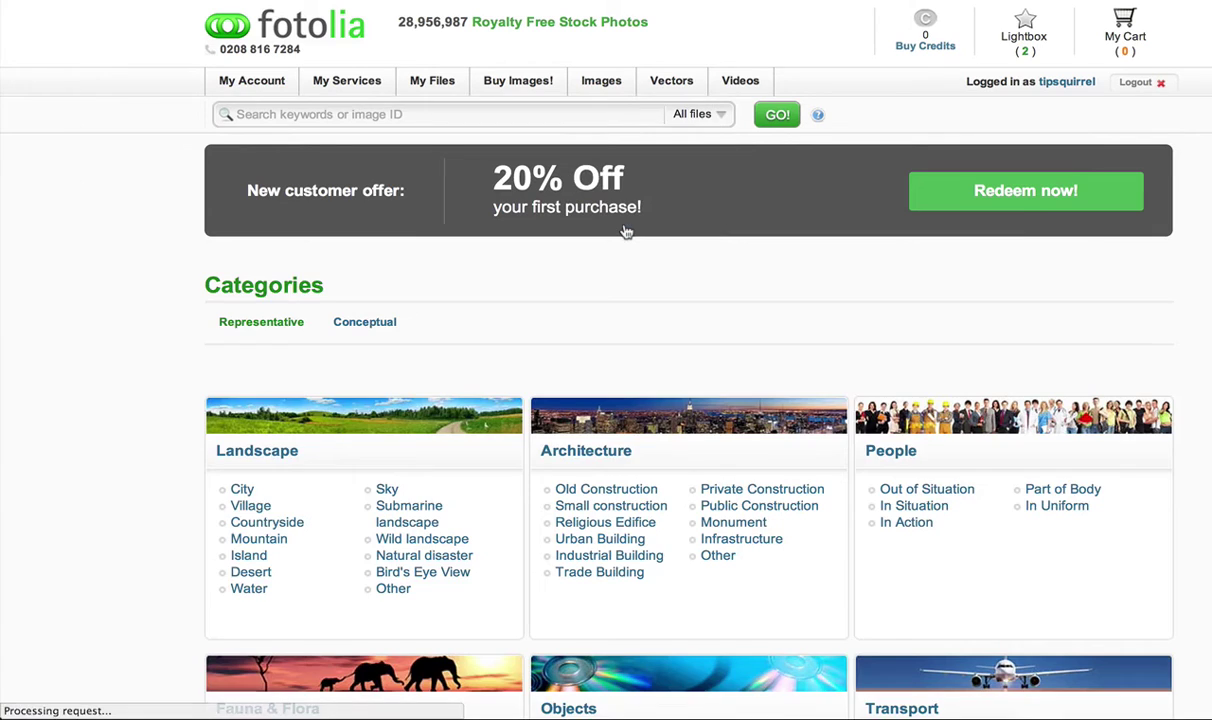
scroll(624, 232, down, 6)
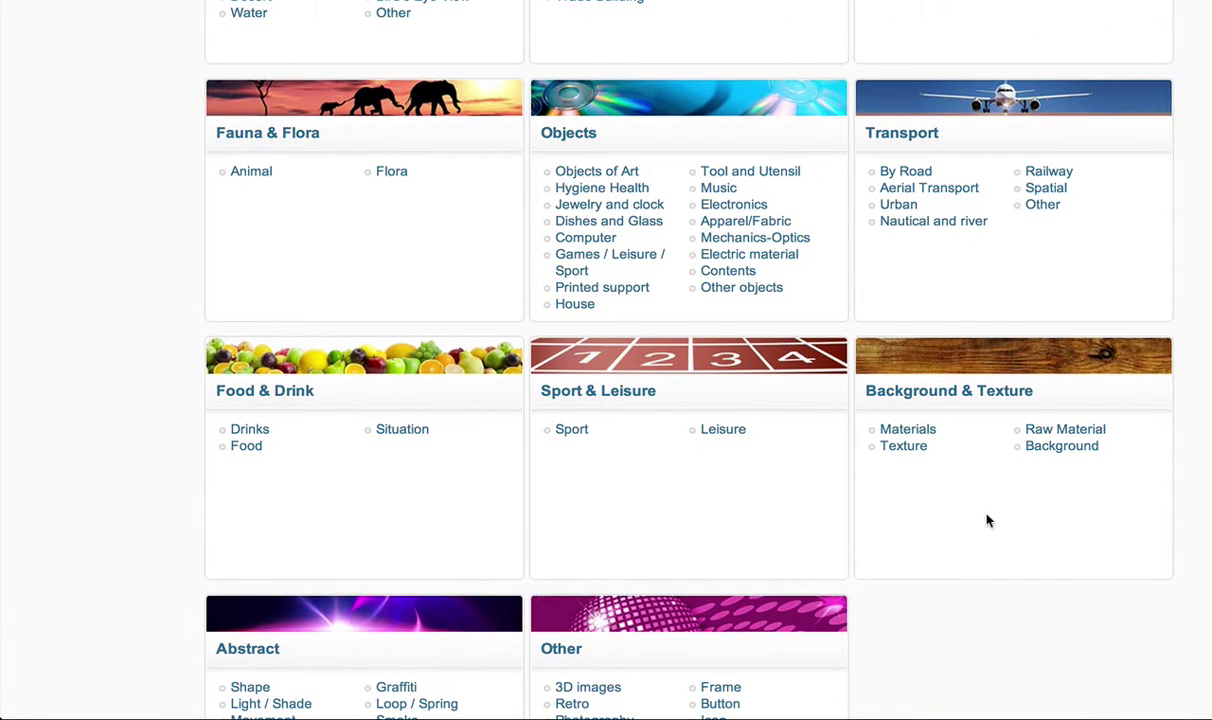
click(907, 453)
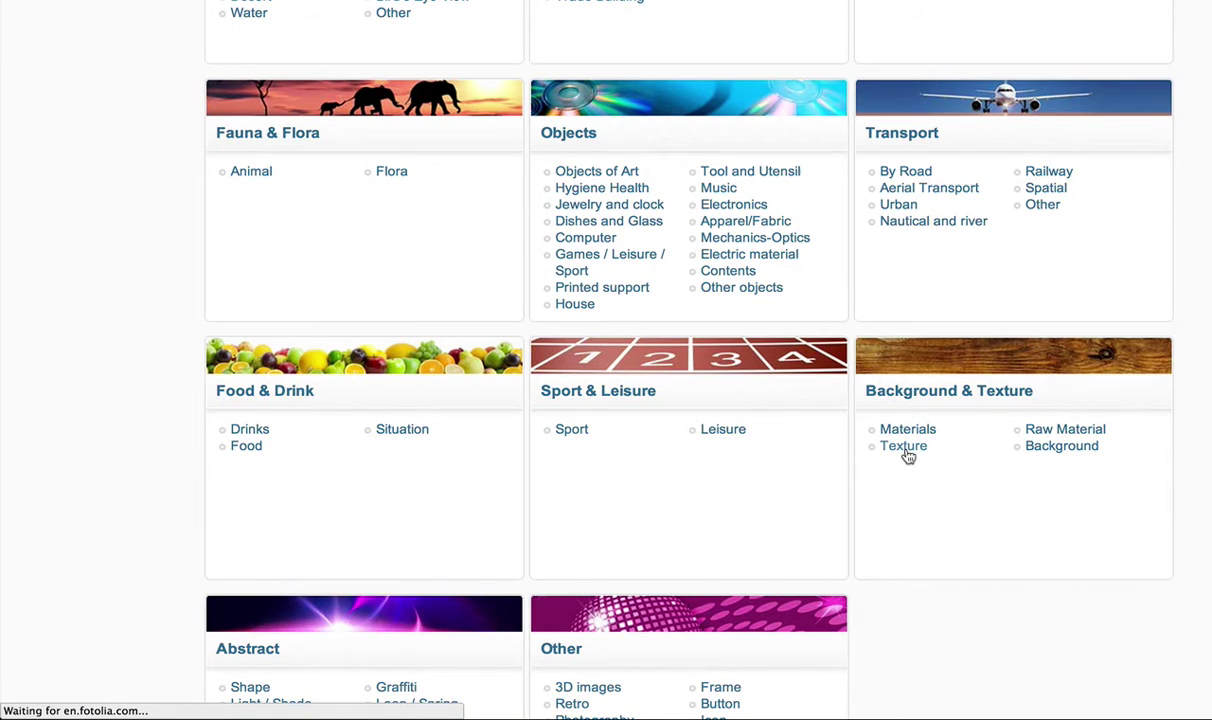
scroll(907, 455, down, 2)
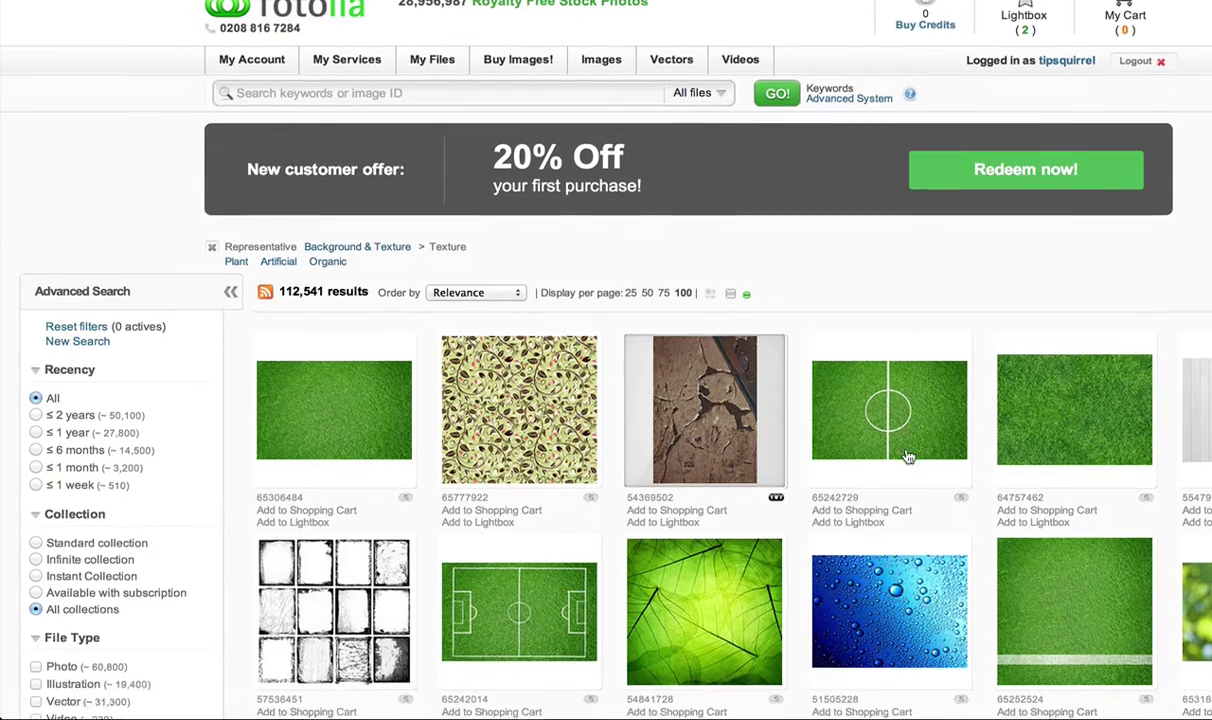
click(368, 483)
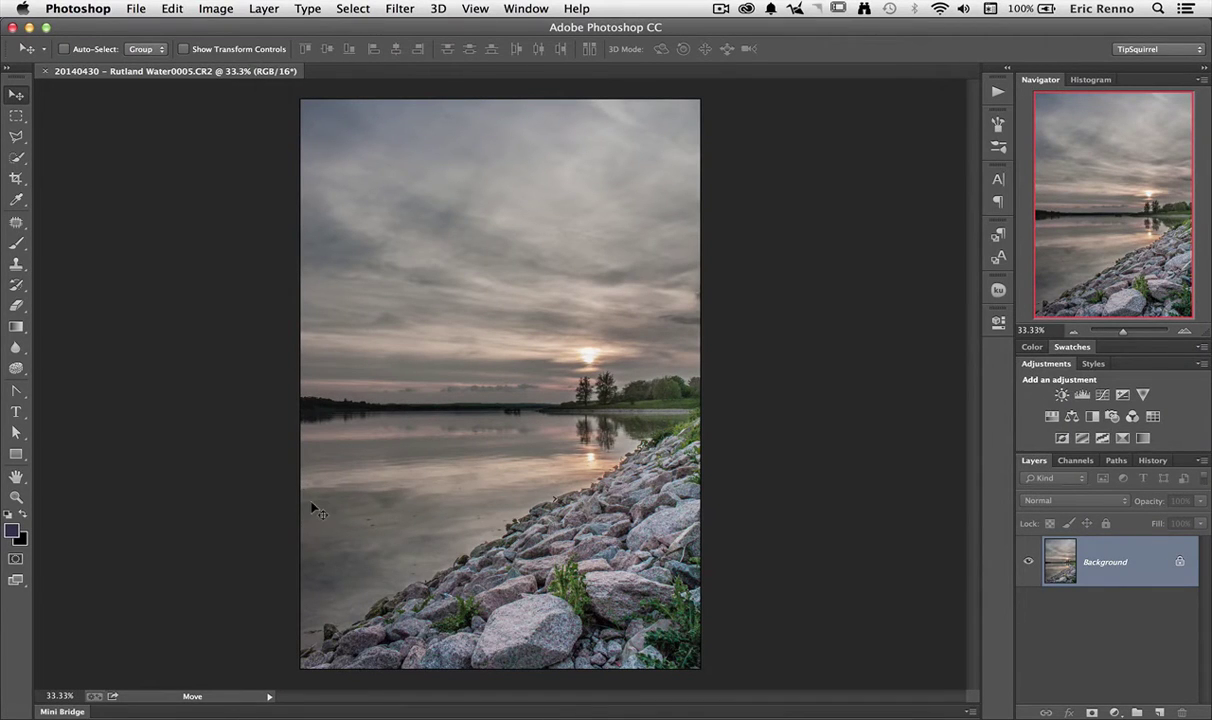
Step: In Bridge, open the Textures folder inside the Stock Images favourite
key(super+alt+o)
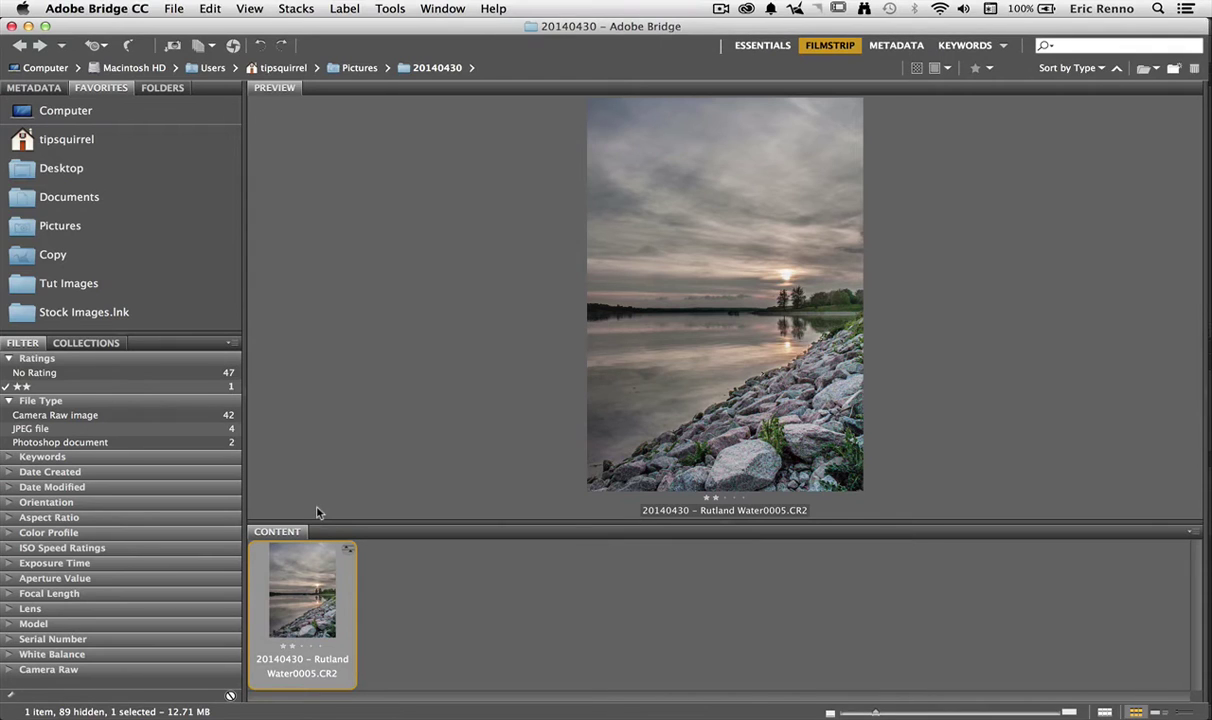
click(76, 310)
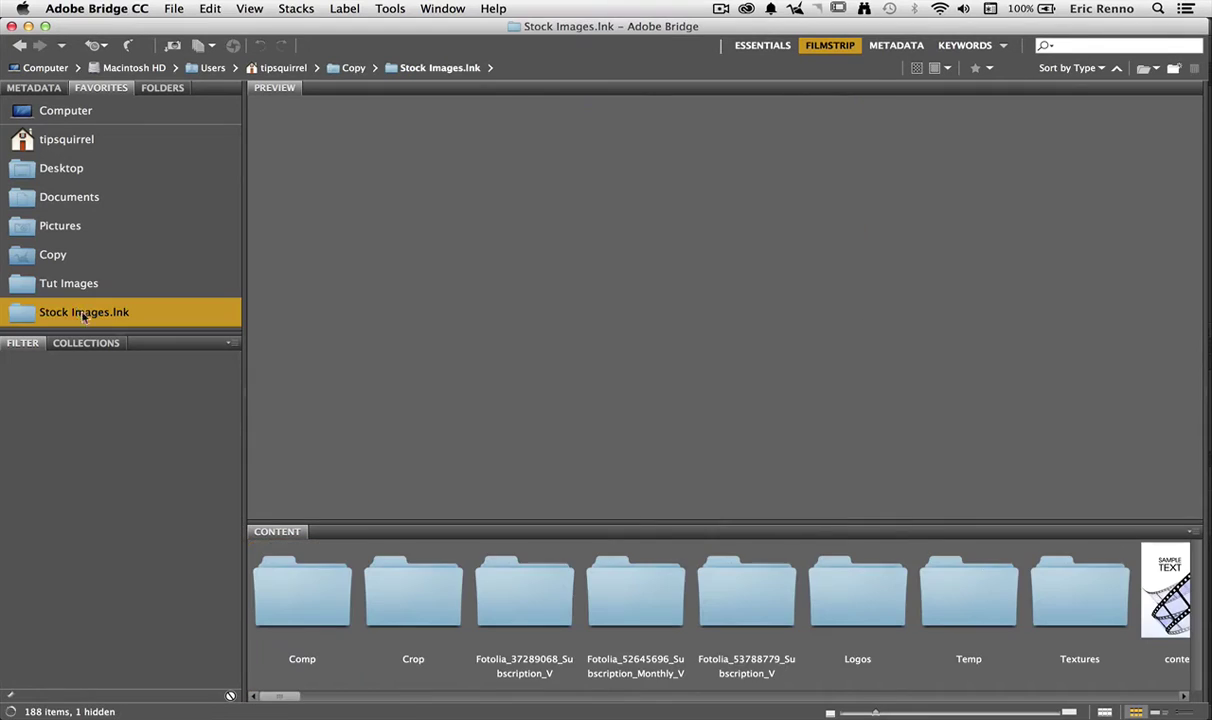
click(1070, 604)
double_click(1070, 604)
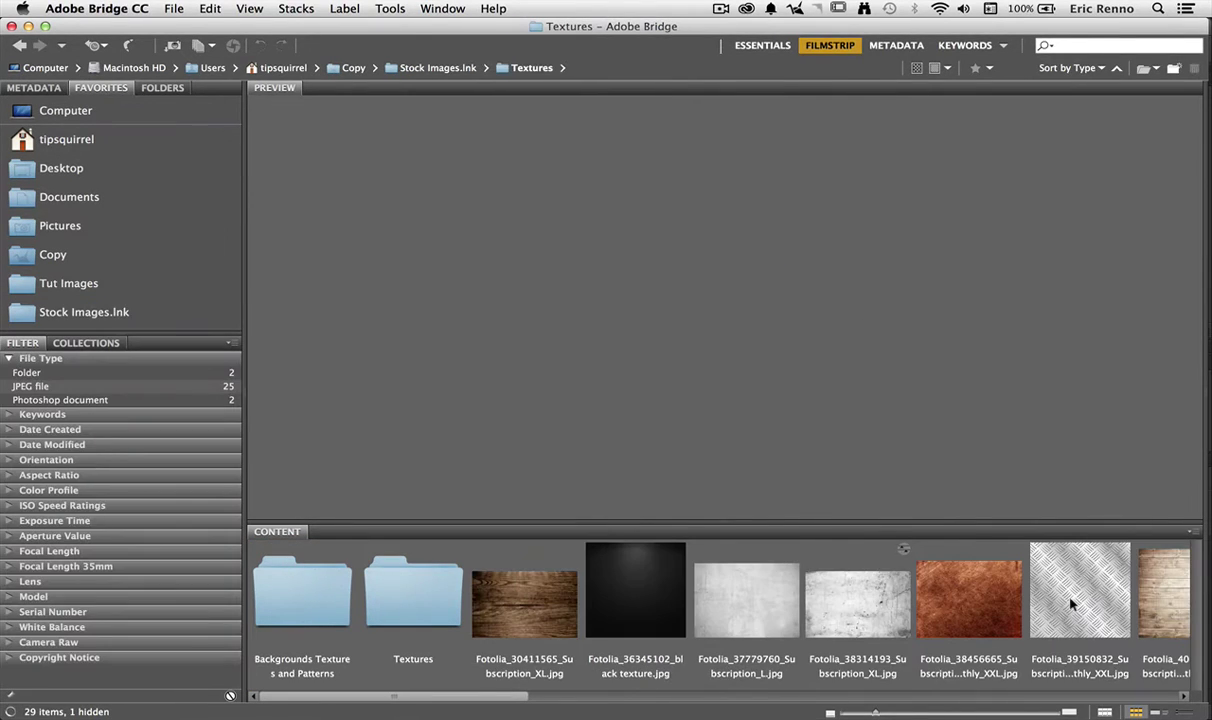
Step: Browse the 29 texture thumbnails and select the grungy beige background
scroll(1077, 635, right, 10)
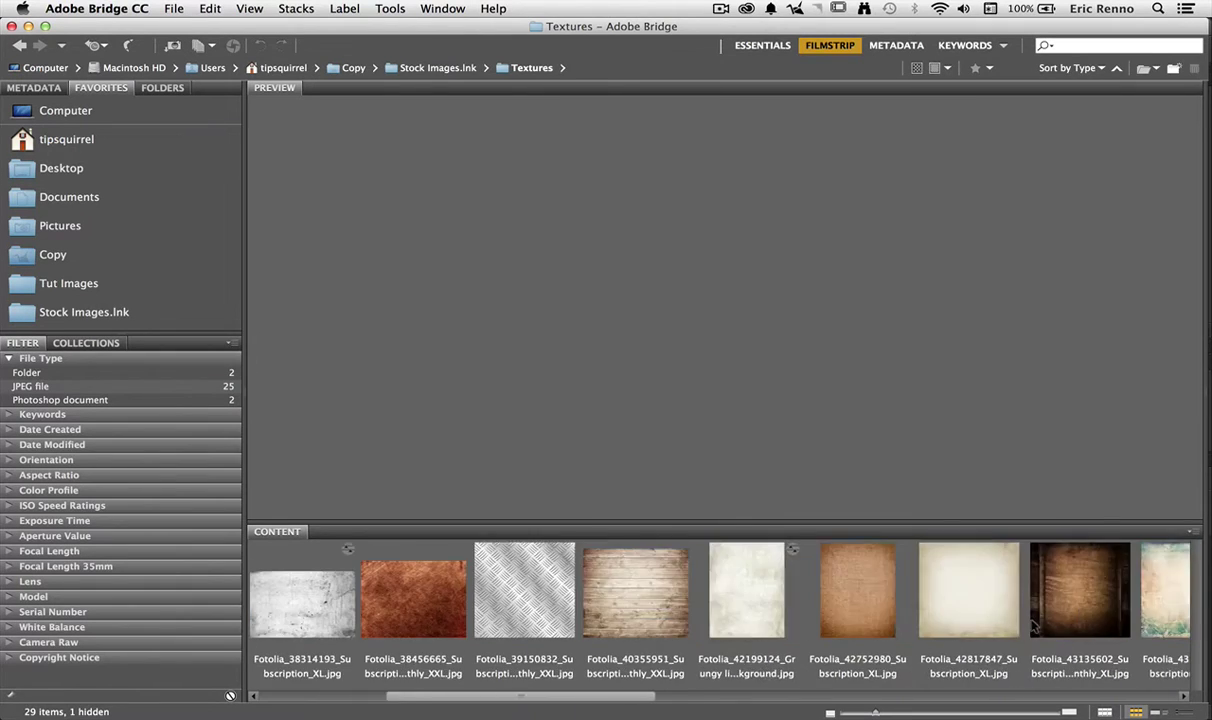
scroll(1033, 626, right, 8)
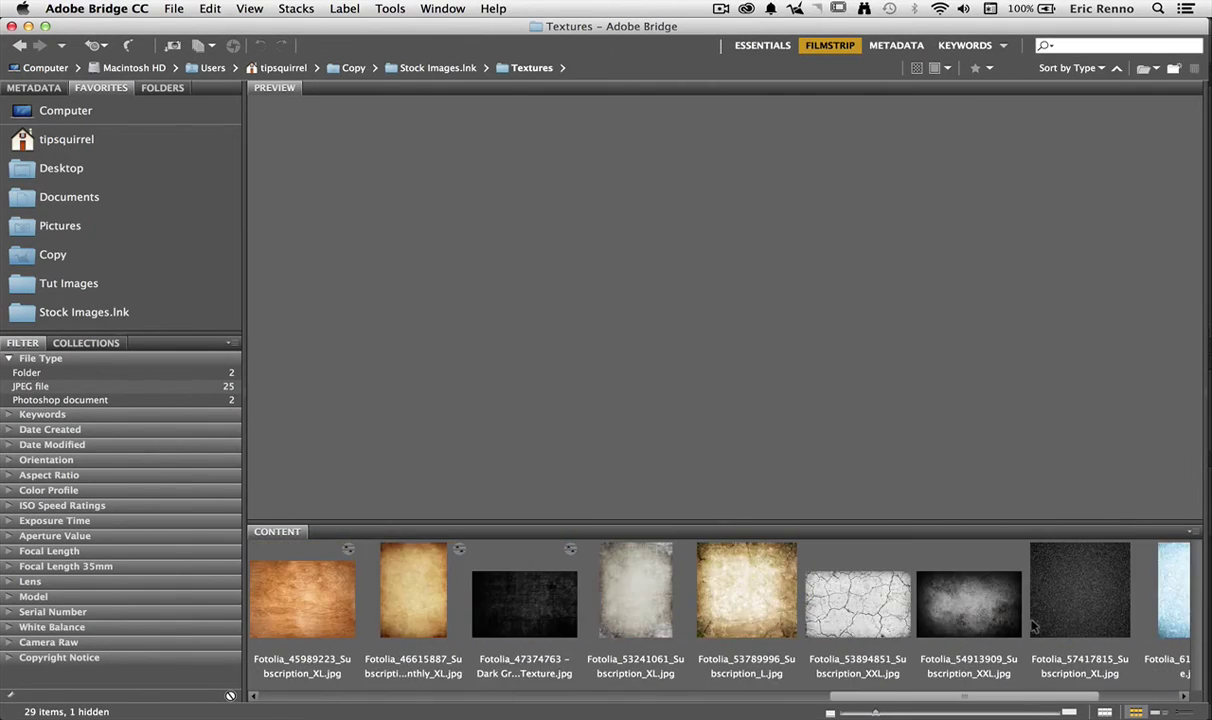
scroll(1033, 626, left, 15)
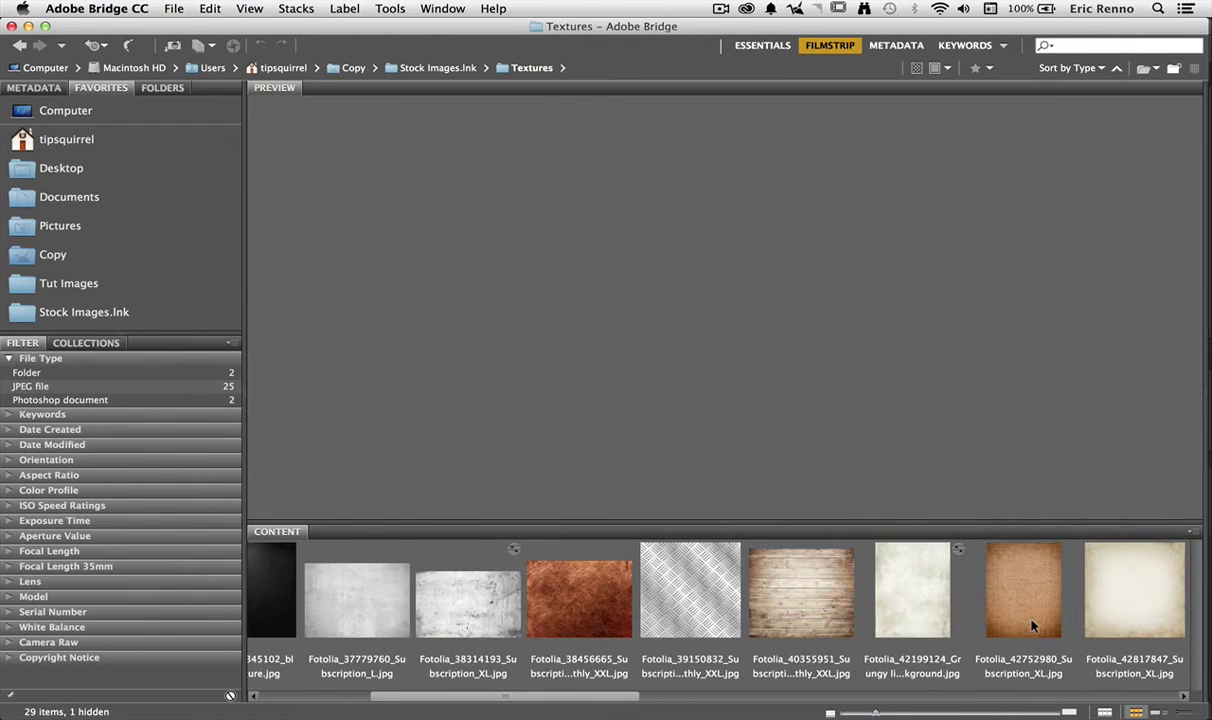
click(763, 587)
scroll(762, 587, left, 4)
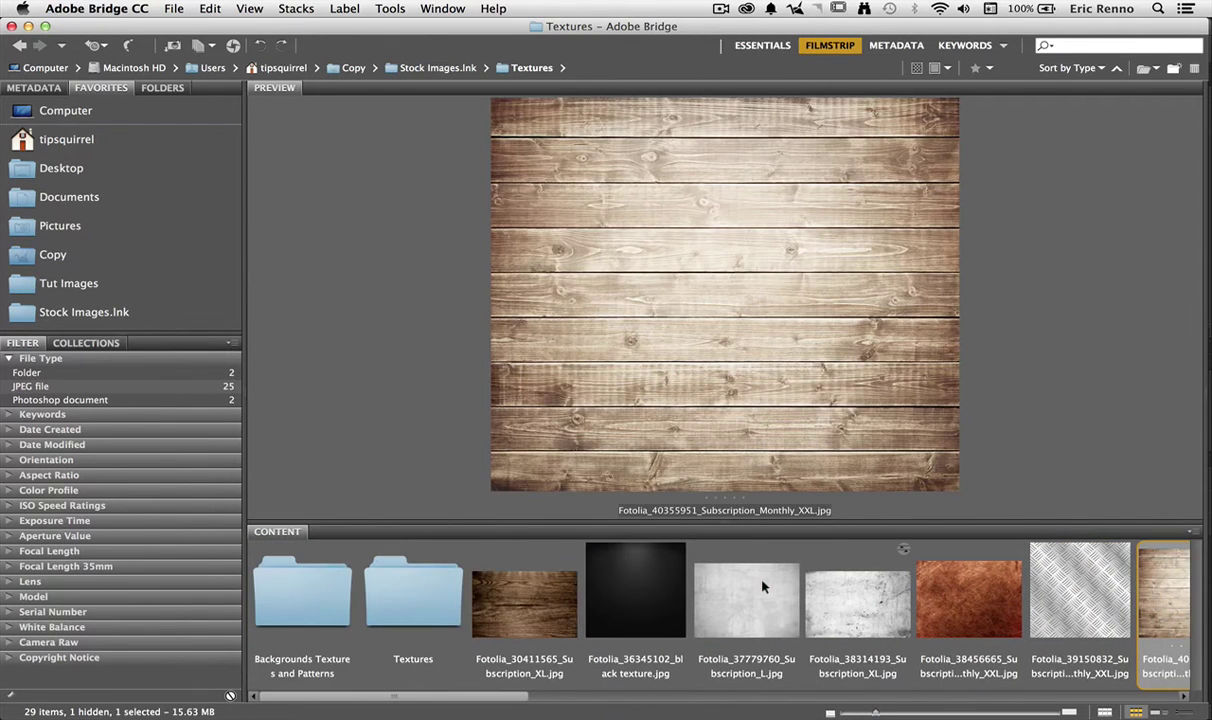
scroll(763, 587, right, 4)
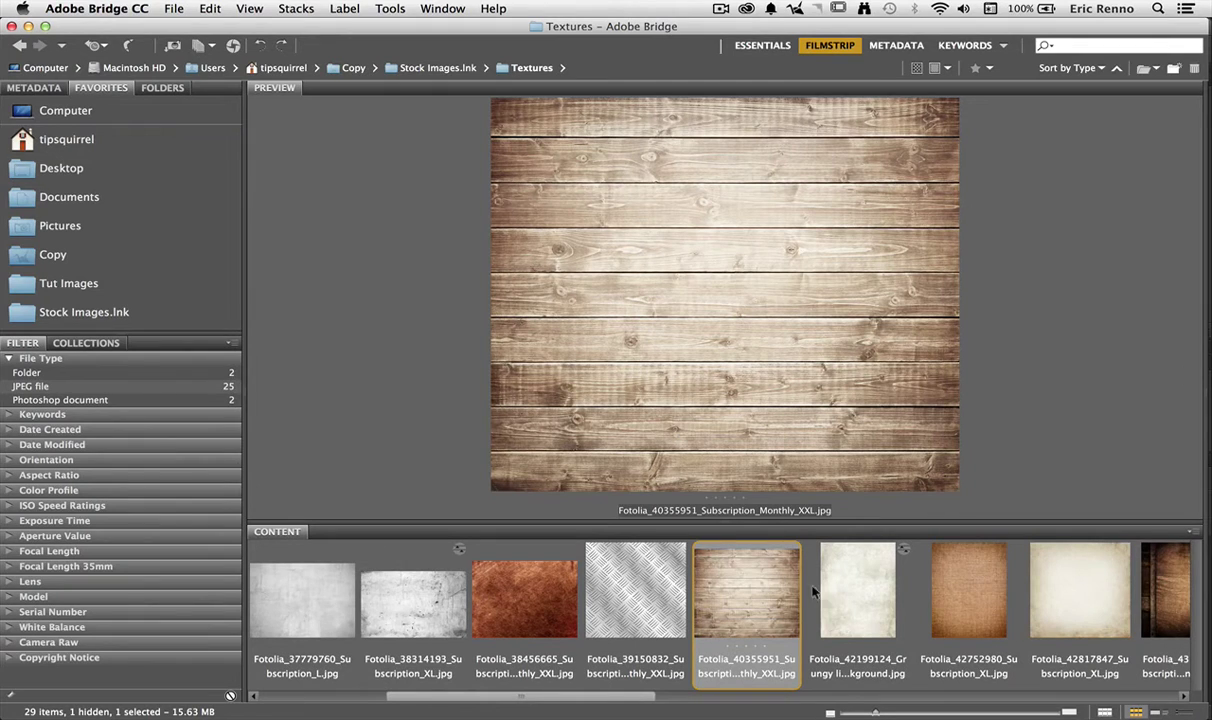
click(851, 596)
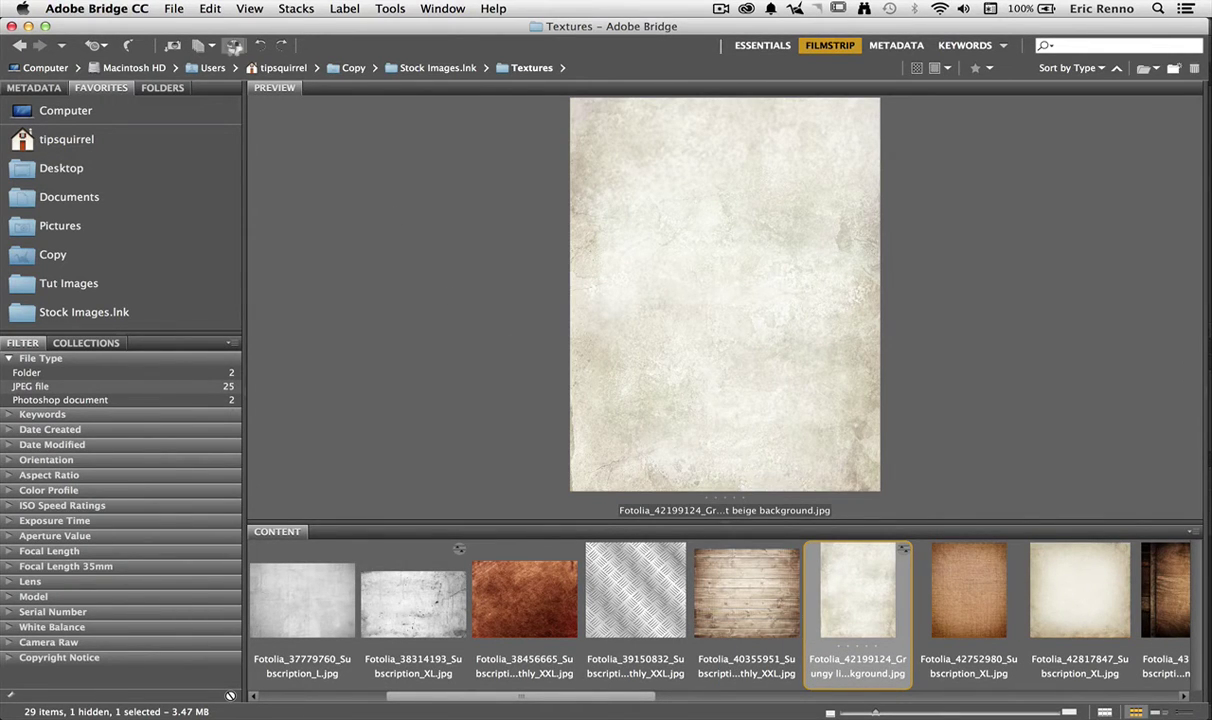
Step: Open the grungy light beige texture through Camera Raw as a new Photoshop document
click(233, 46)
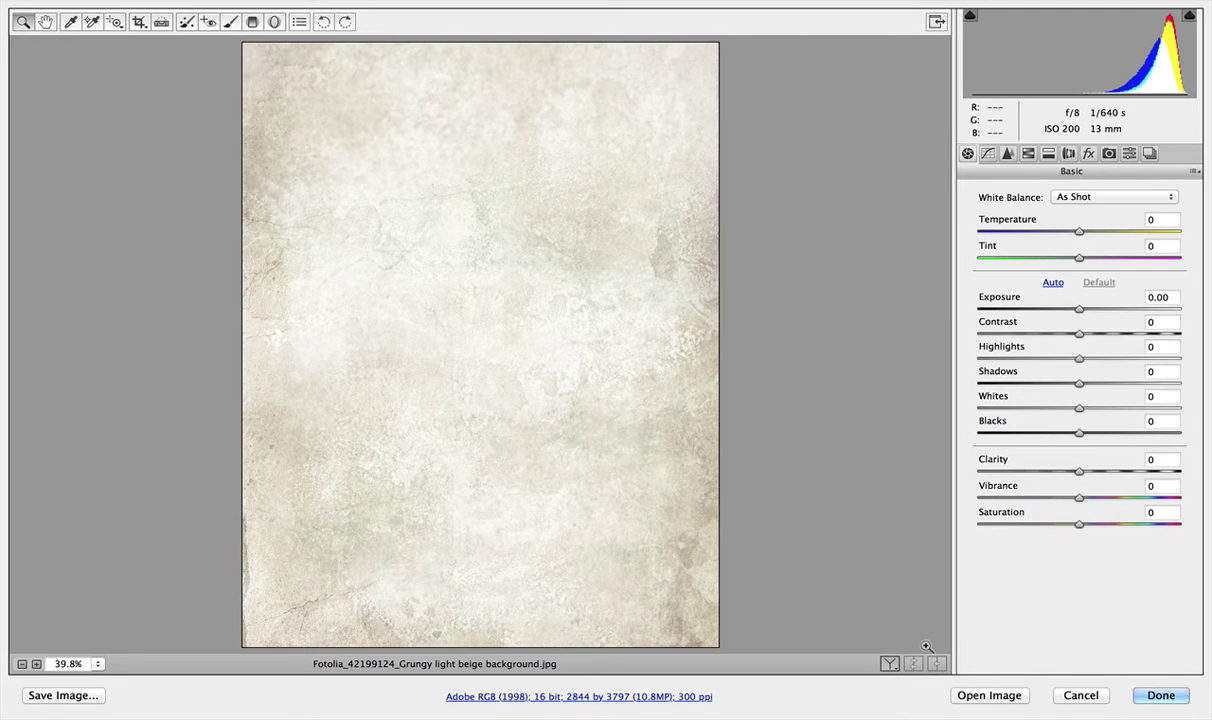
click(978, 695)
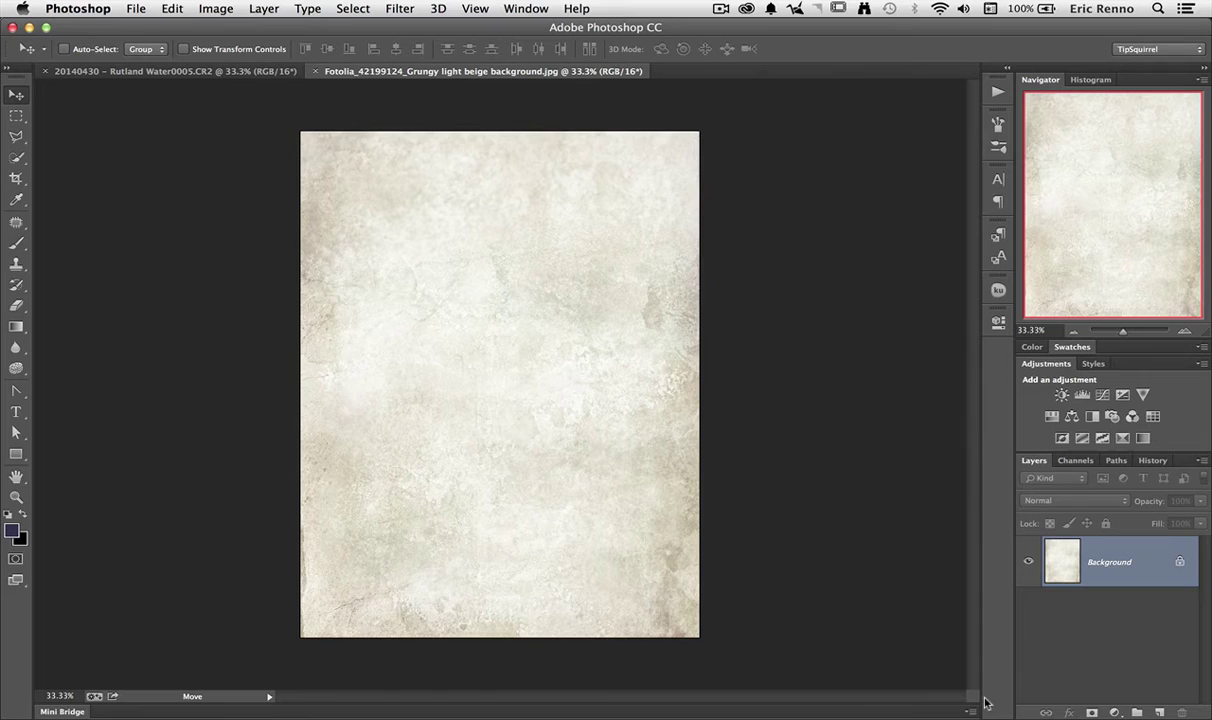
Step: Copy the entire beige texture and paste it into the Rutland Water photo as Layer 1
click(351, 10)
click(354, 27)
click(165, 10)
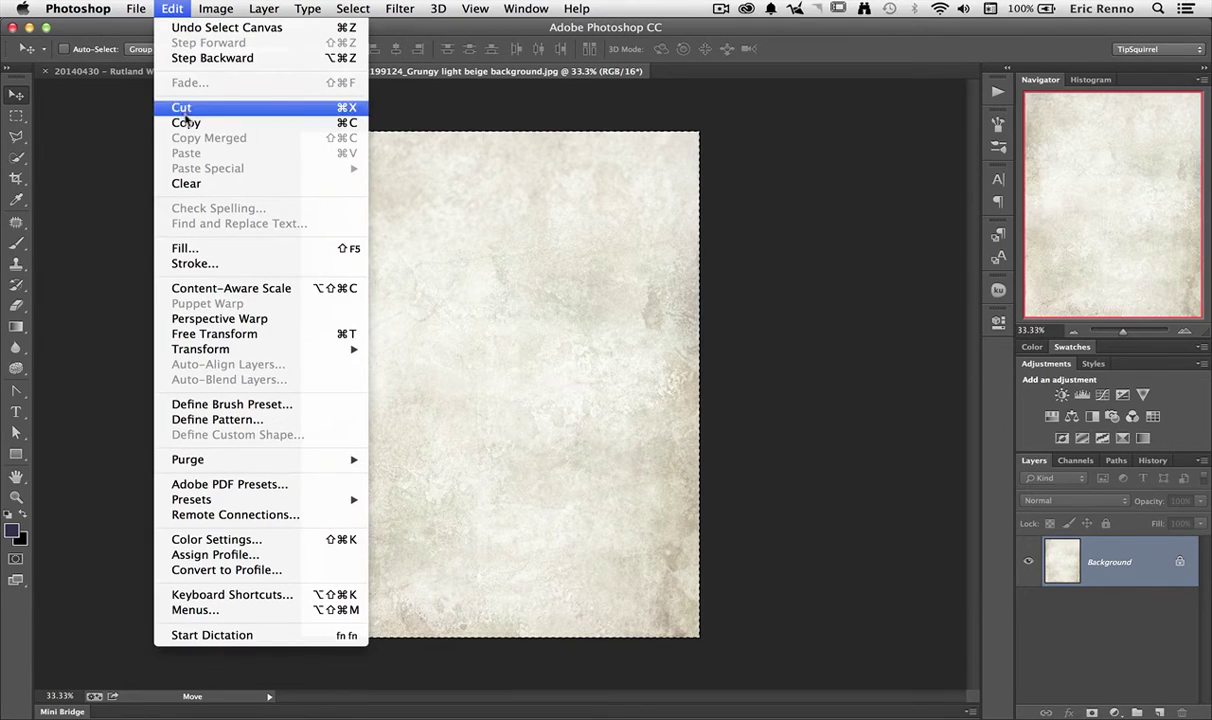
click(185, 123)
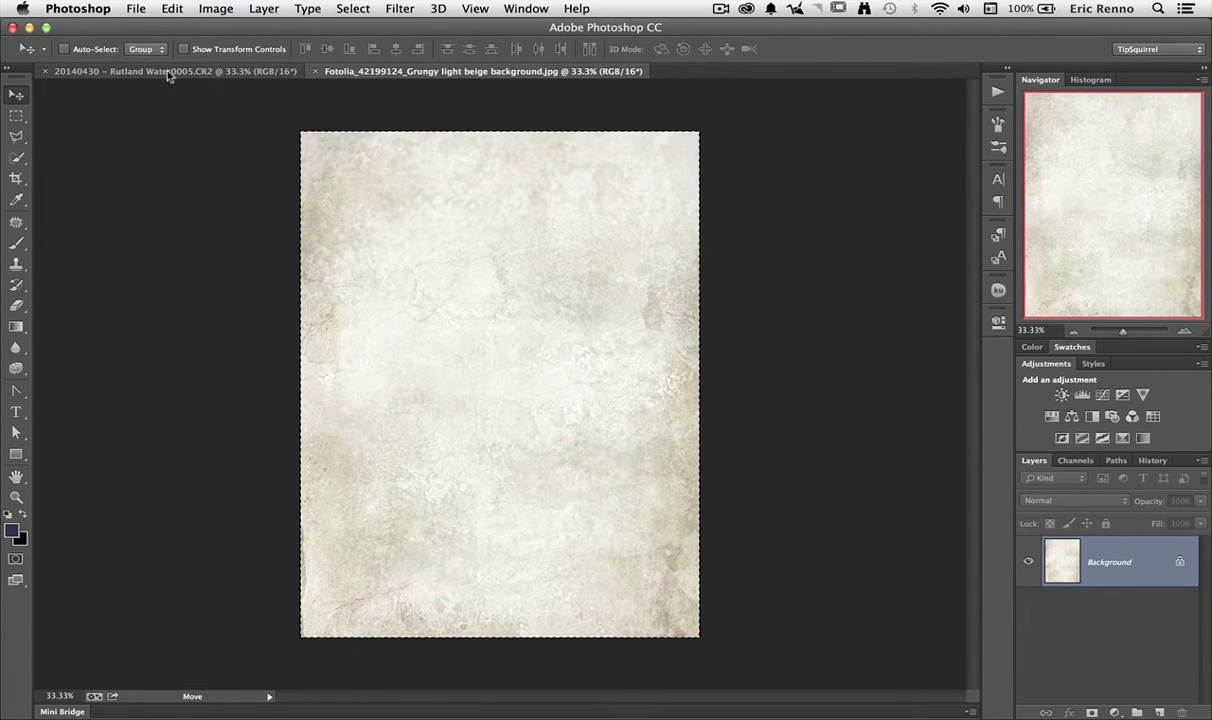
click(168, 73)
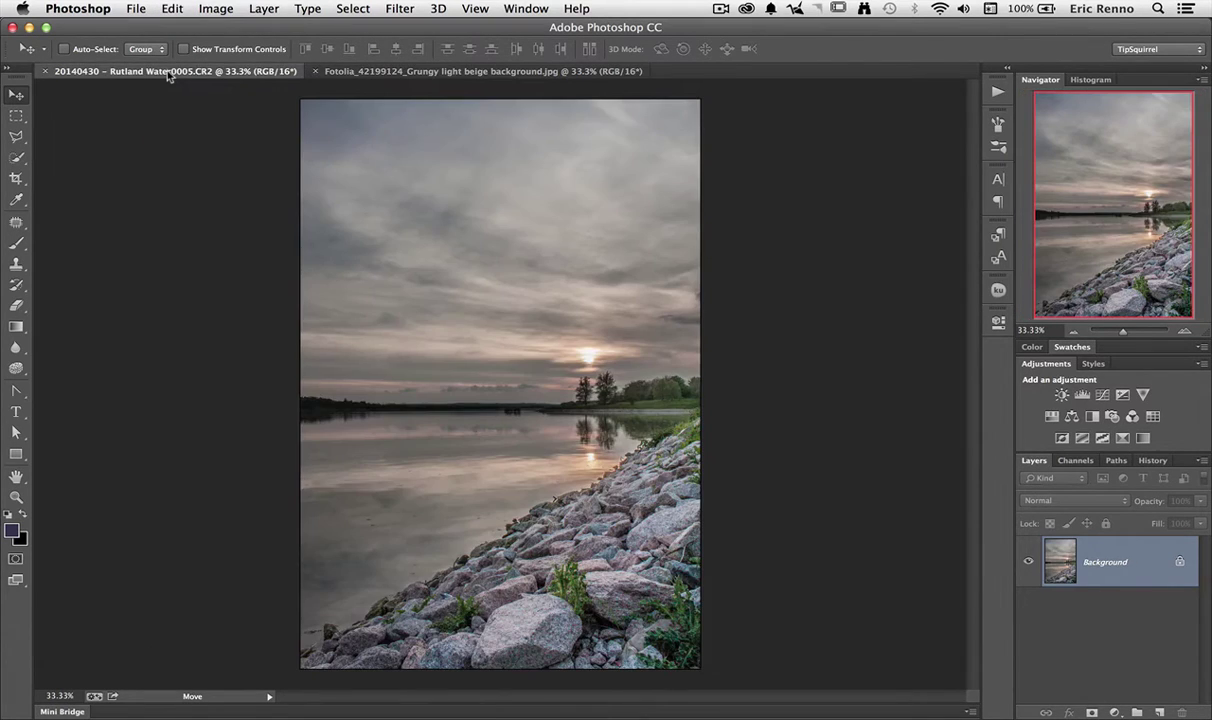
click(174, 12)
click(186, 153)
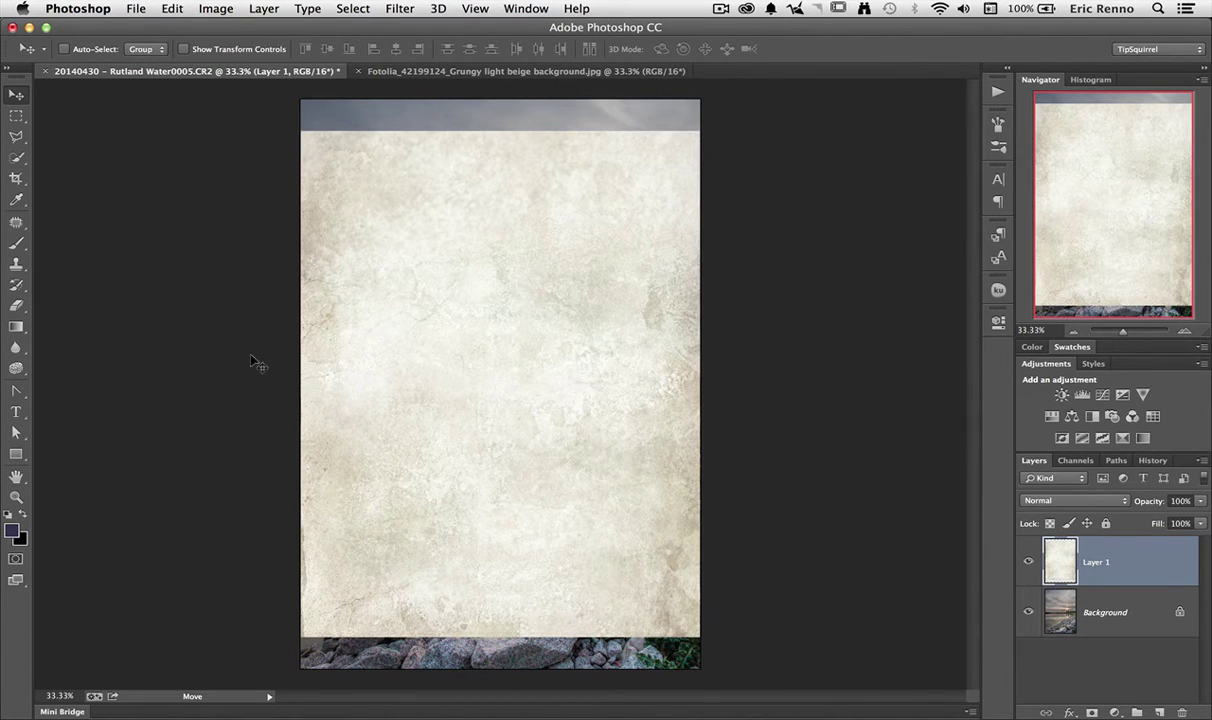
Step: Free Transform Layer 1, stretching it to the canvas top and bottom (112.98% height)
click(164, 14)
mouse_move(243, 347)
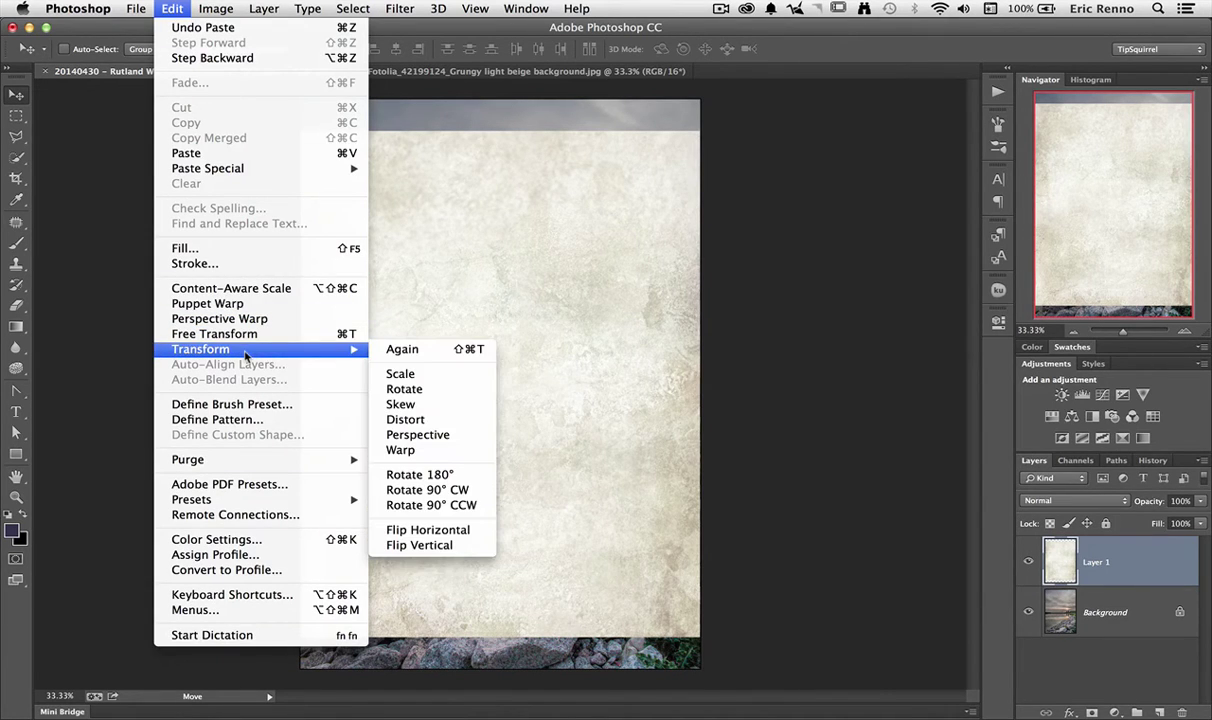
click(399, 375)
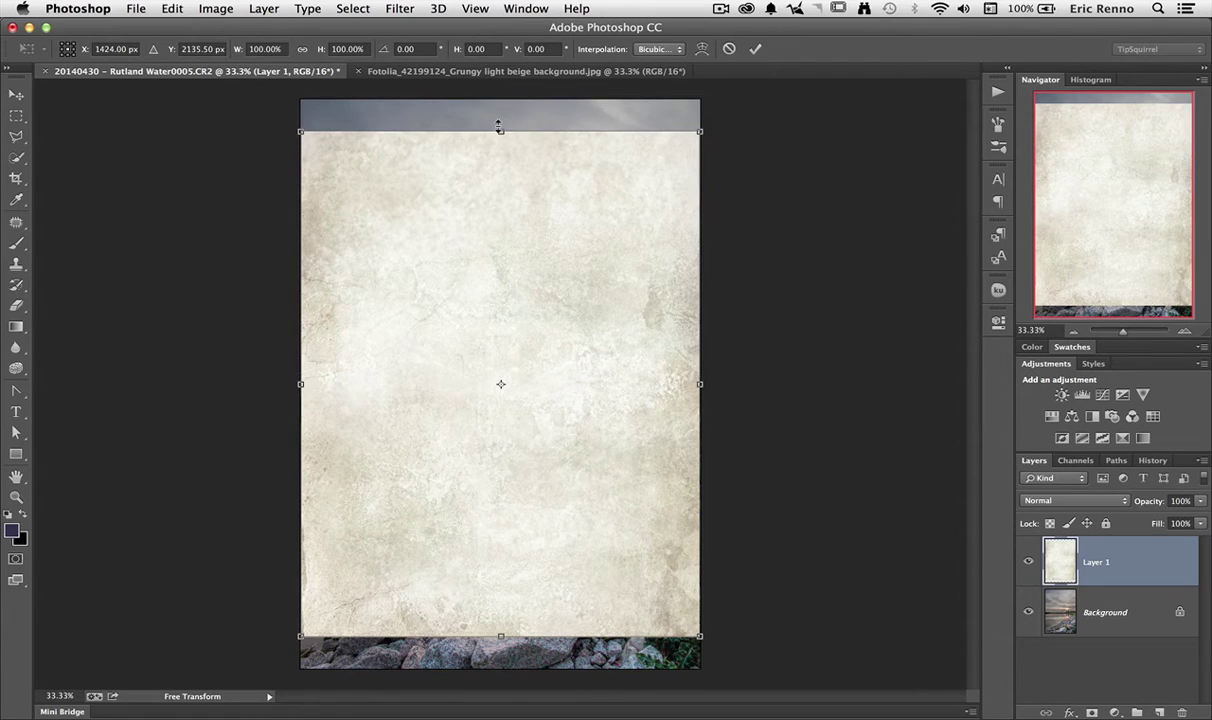
drag(500, 131, 498, 92)
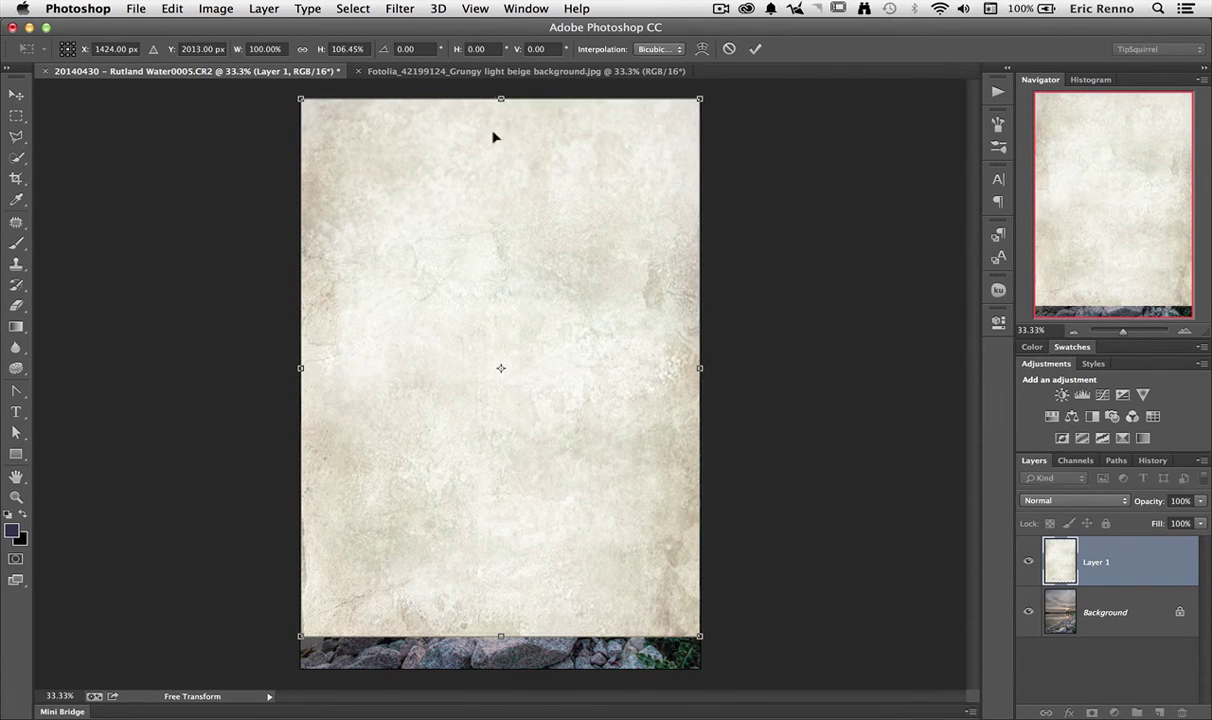
drag(500, 636, 497, 668)
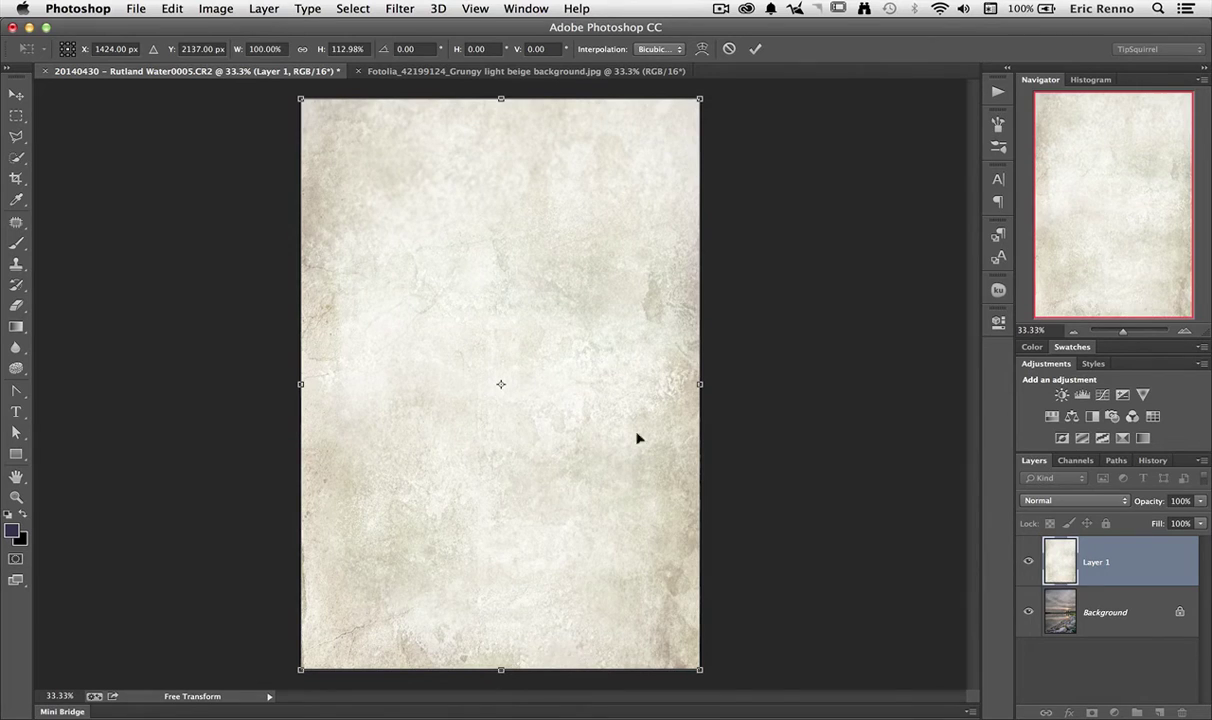
click(755, 48)
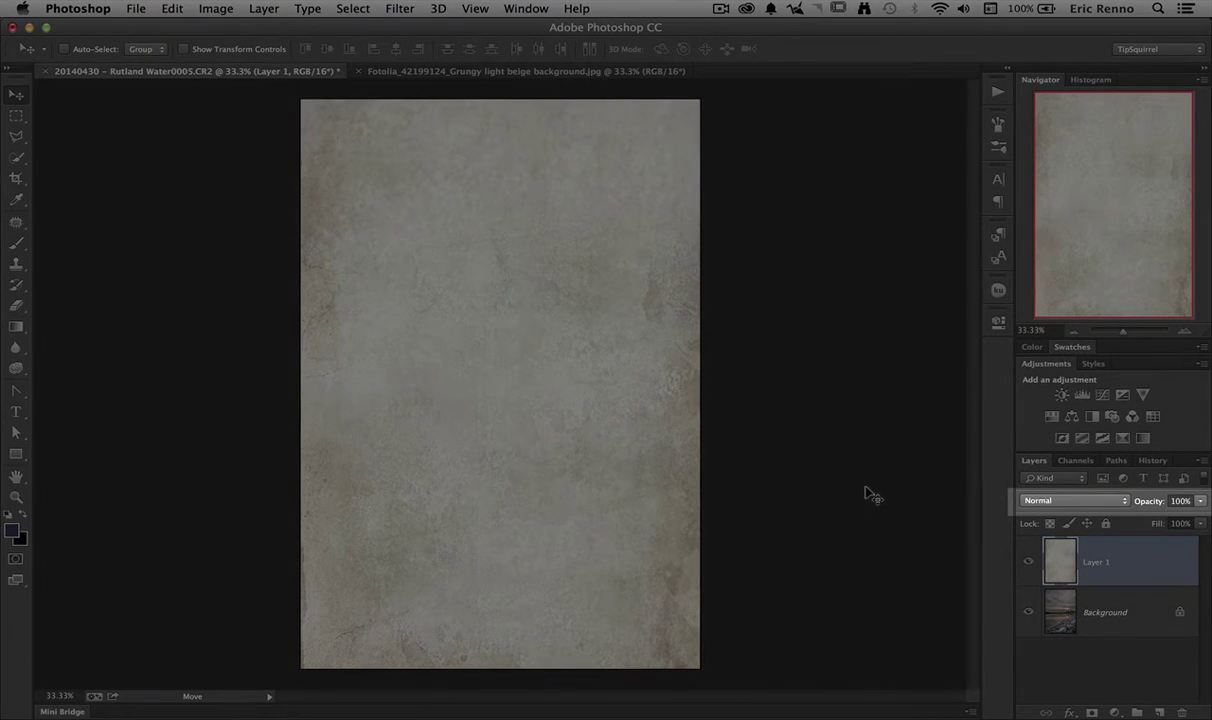
Step: Compare Multiply, Overlay and Soft Light blend modes on Layer 1, settling on Overlay
click(1077, 501)
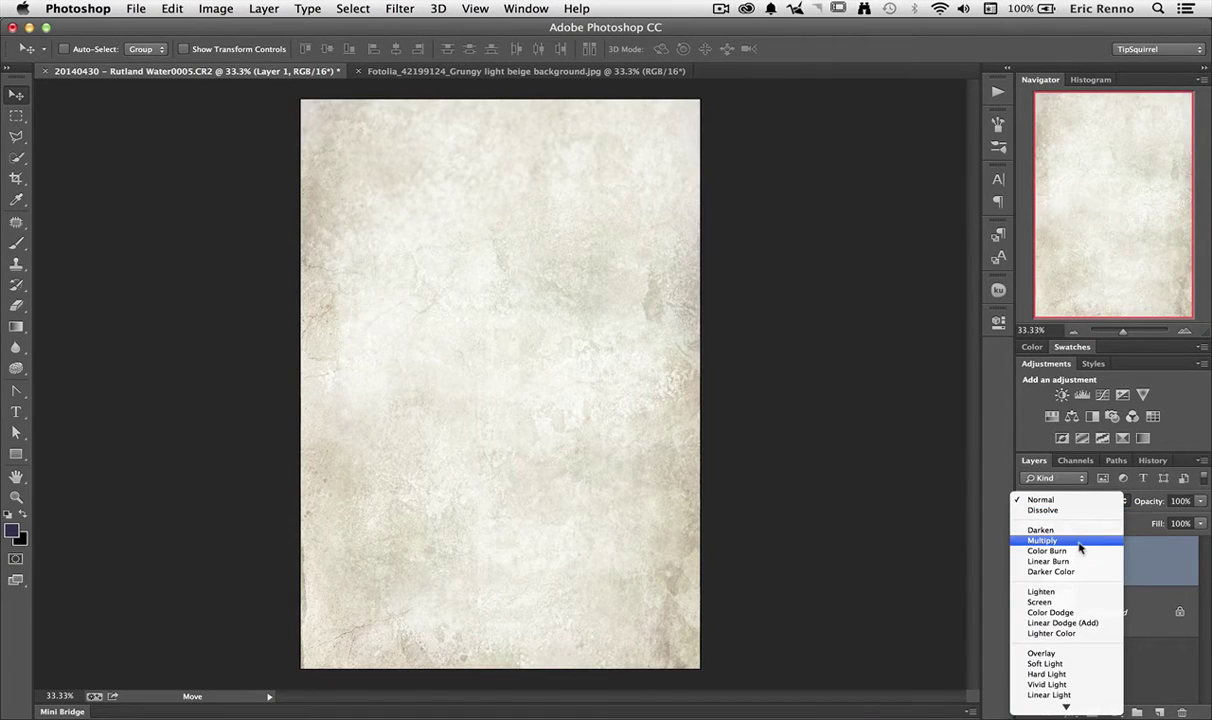
click(1042, 540)
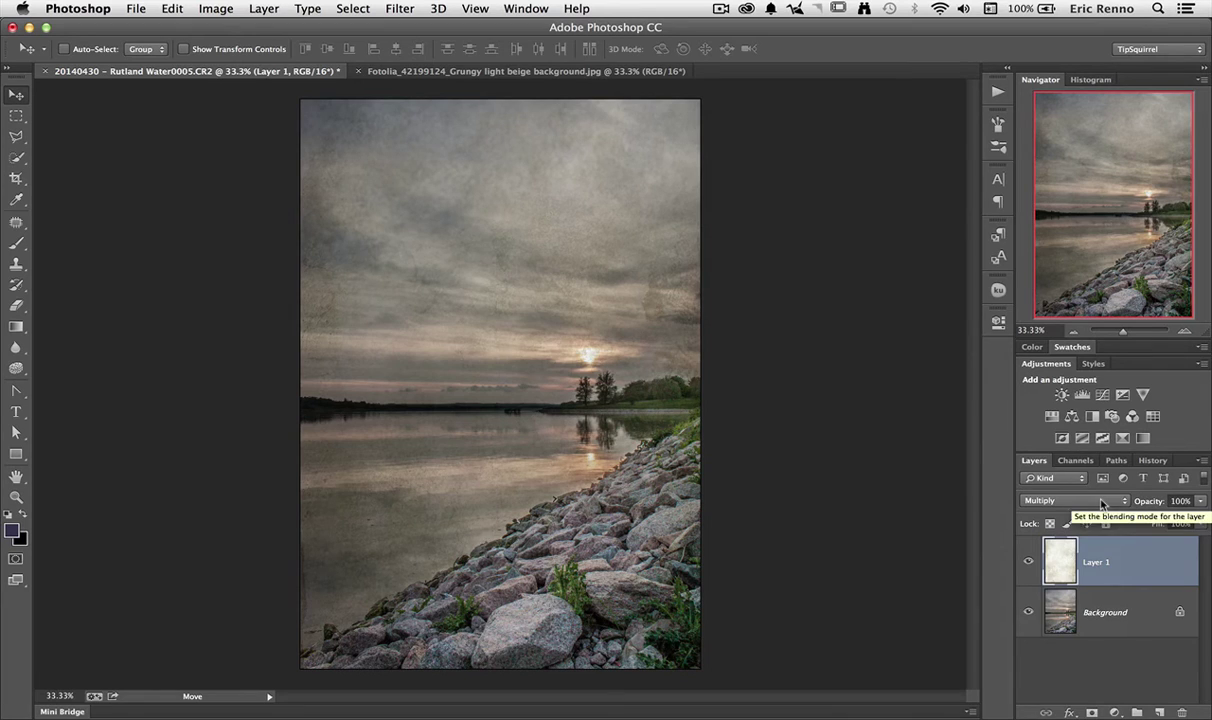
click(1103, 502)
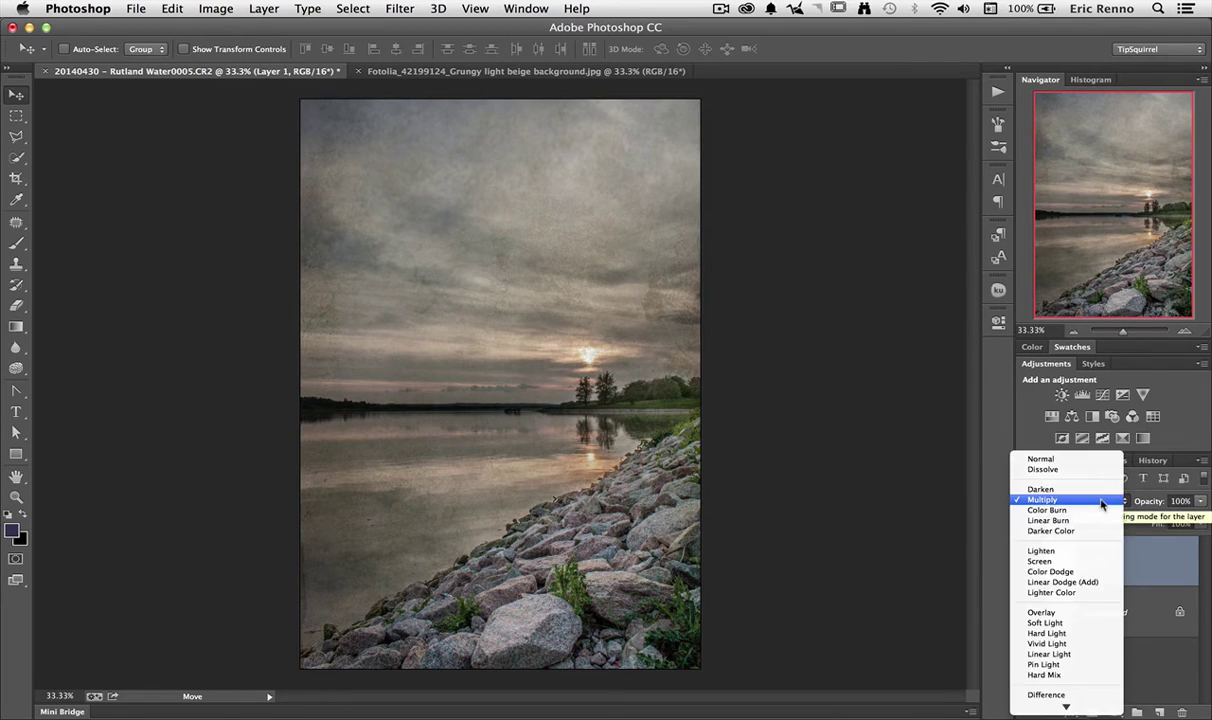
click(1100, 612)
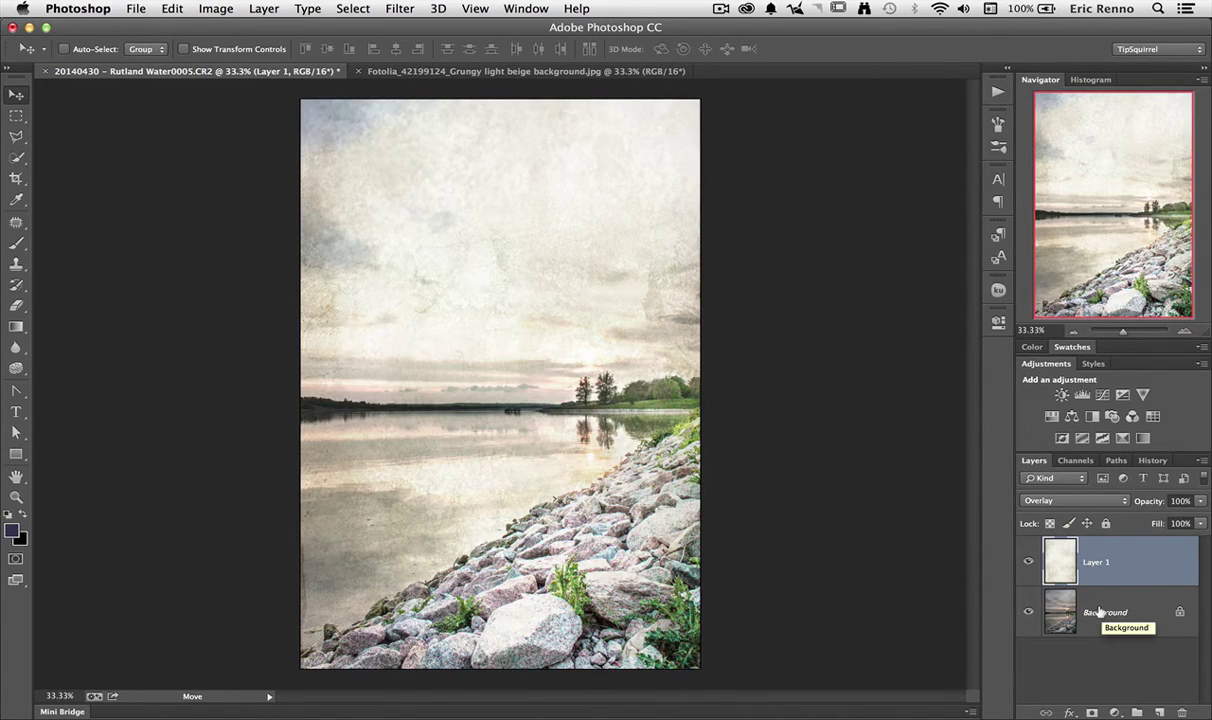
click(1105, 501)
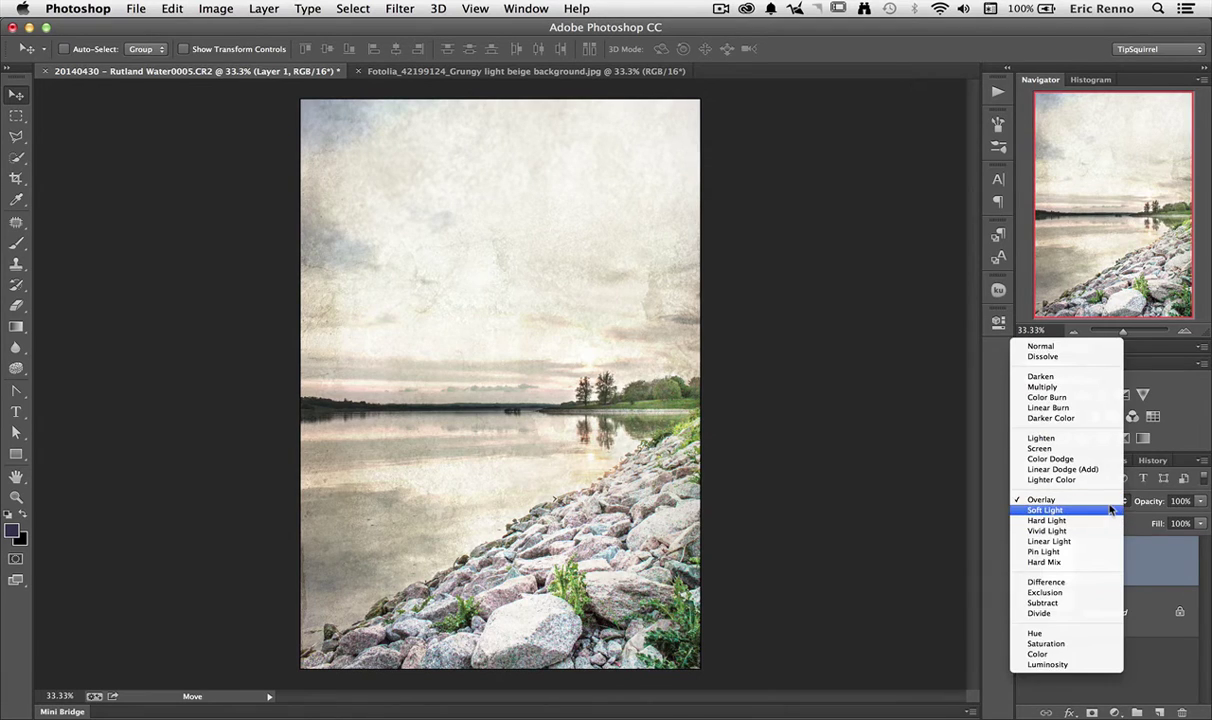
click(1110, 510)
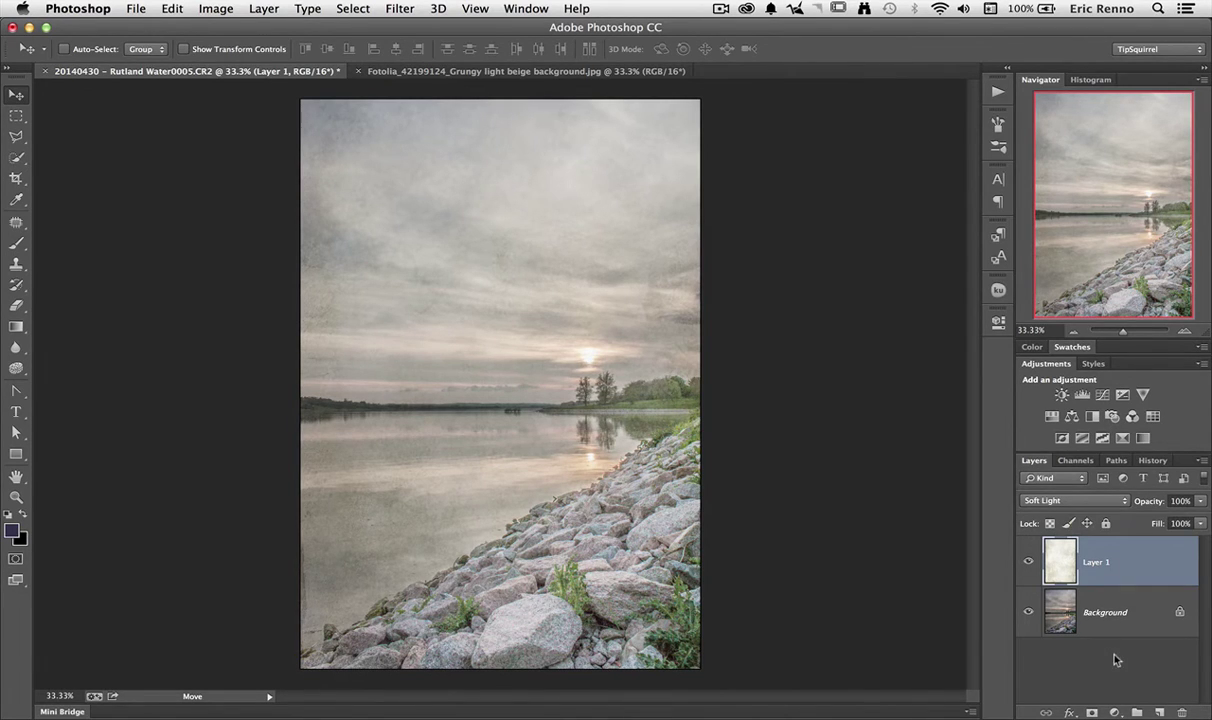
click(1119, 505)
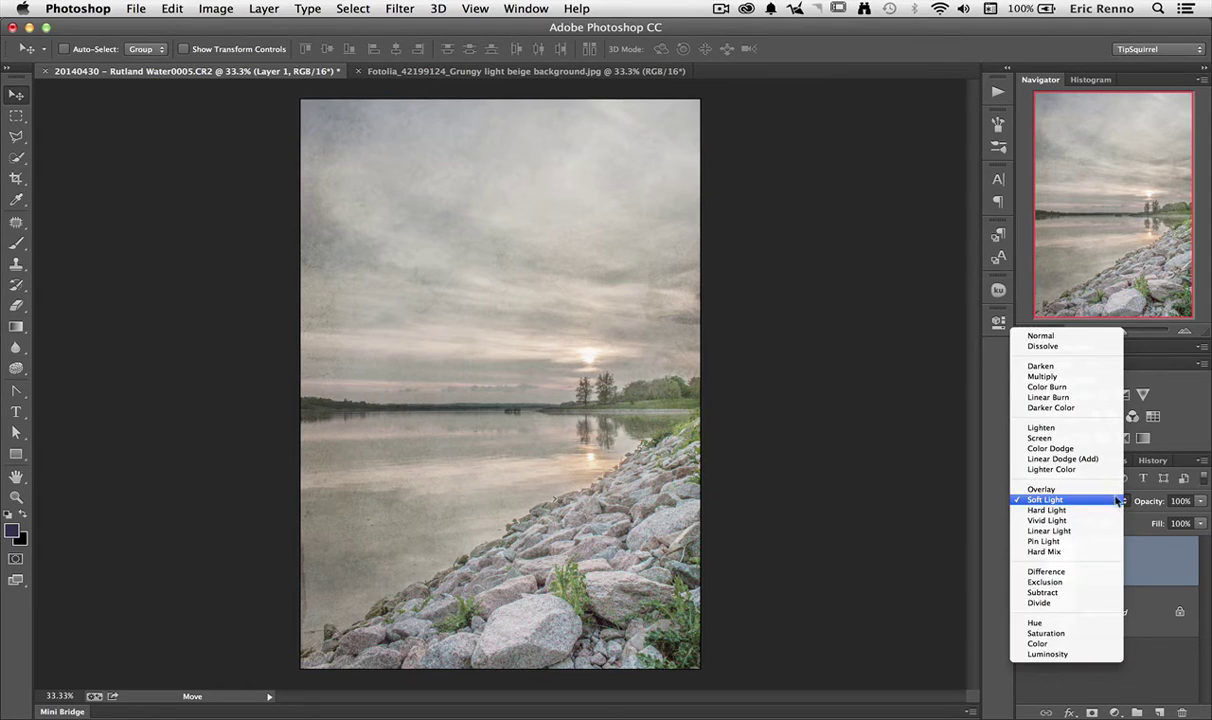
click(1030, 489)
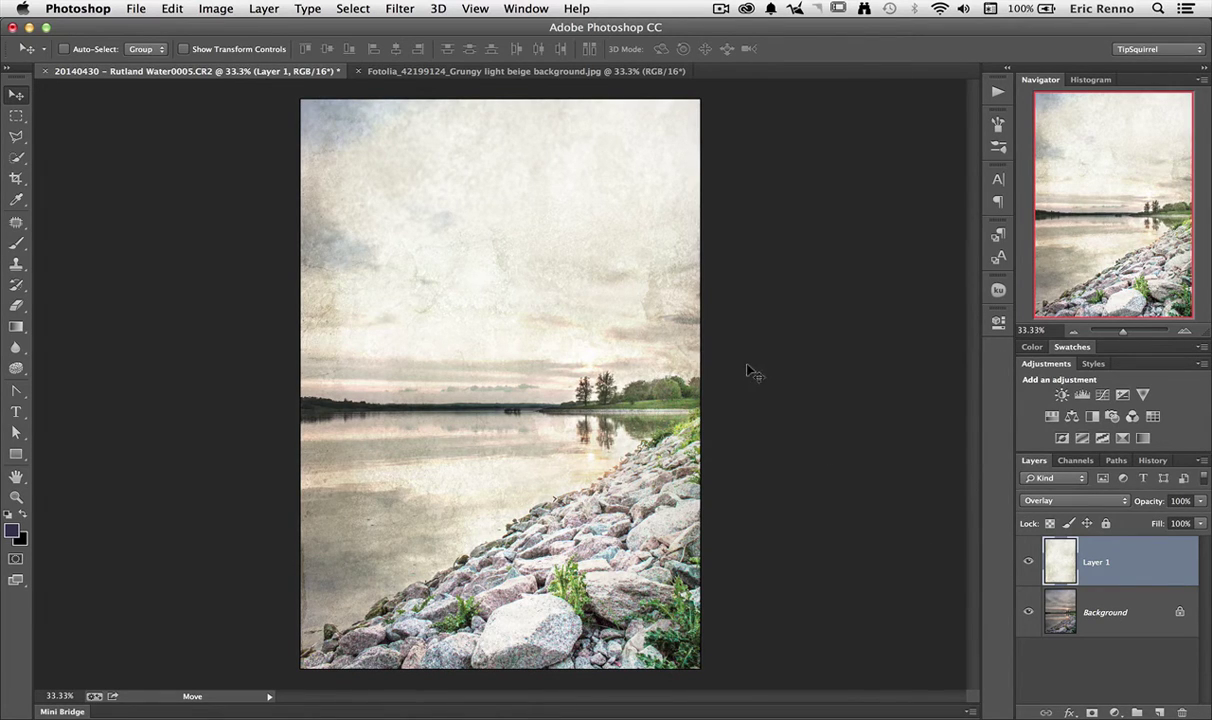
Step: Convert Layer 1 to a Smart Object using Convert for Smart Filters
click(400, 9)
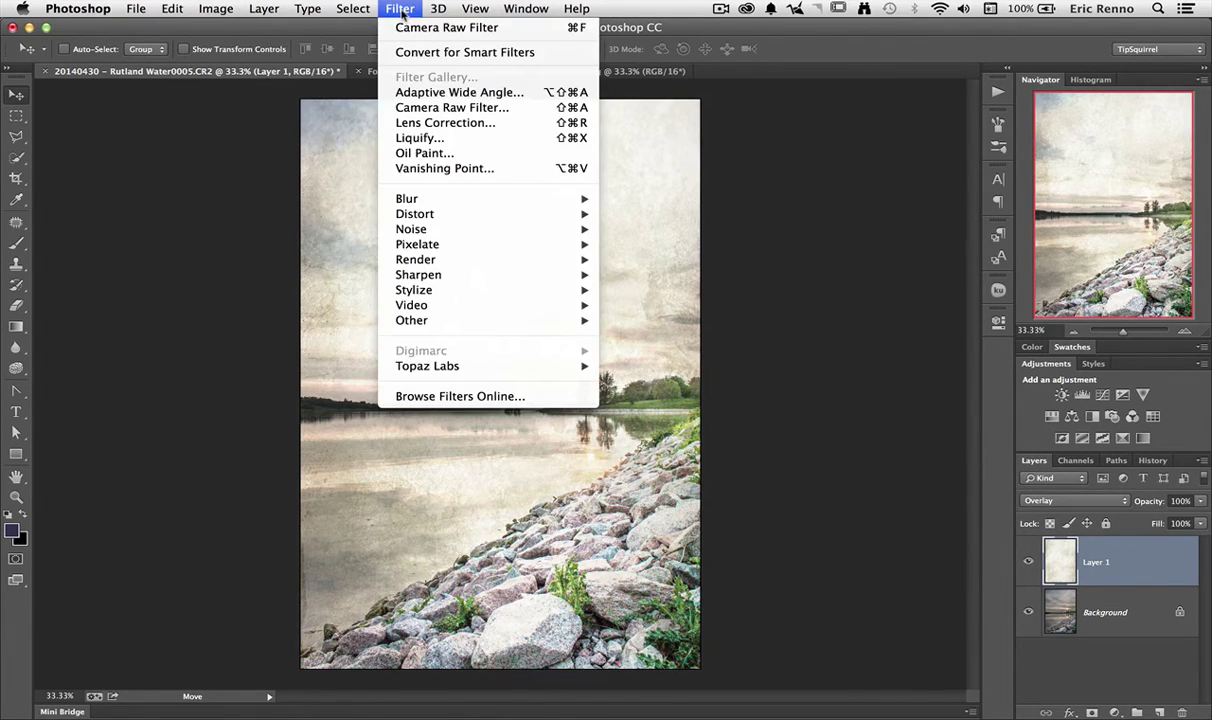
click(409, 52)
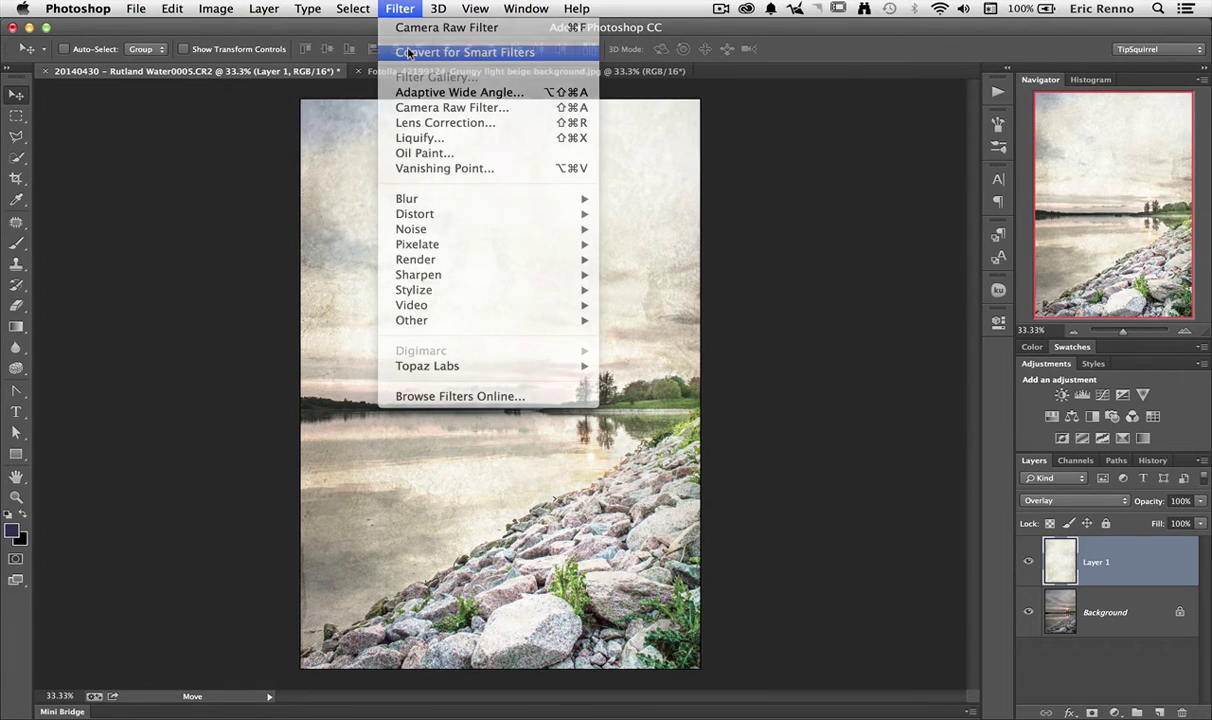
click(728, 288)
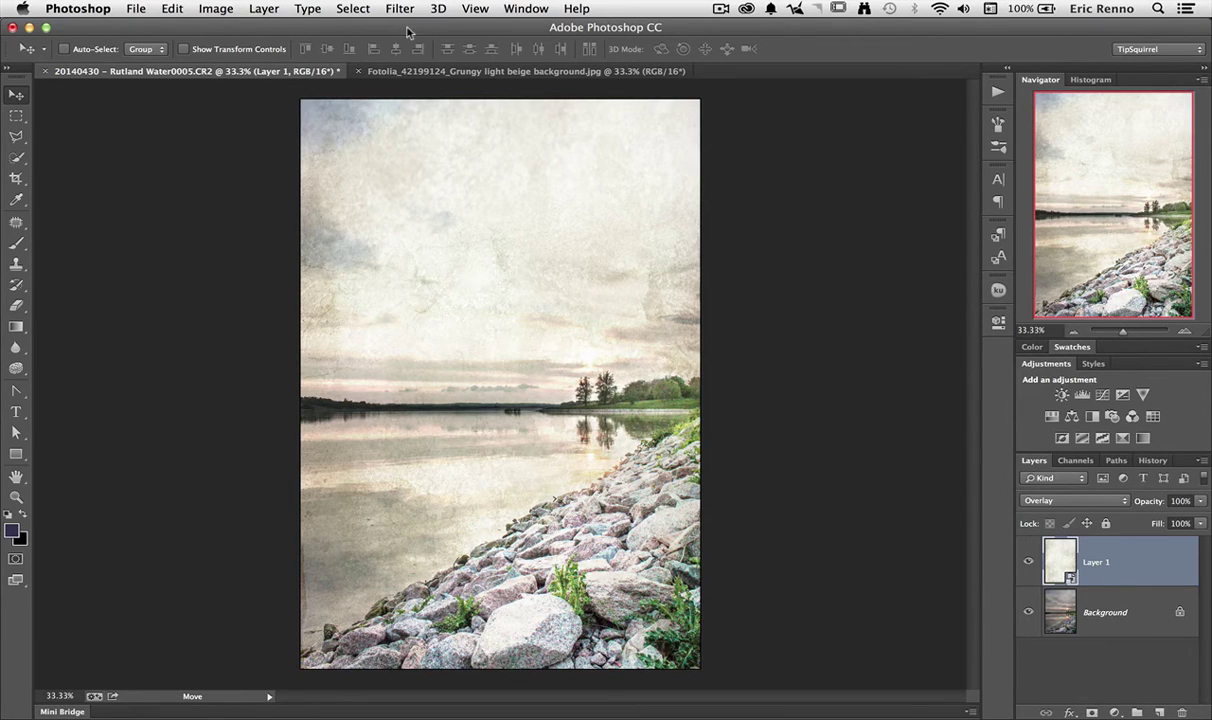
click(402, 11)
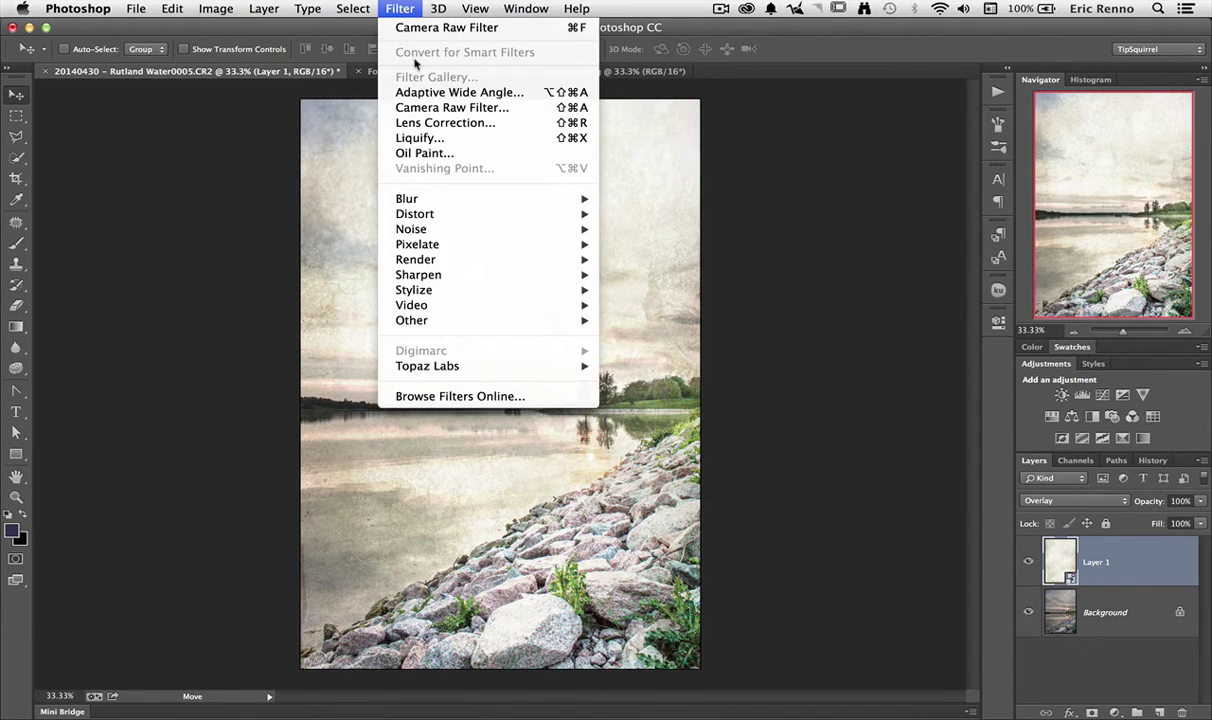
Step: Apply a Camera Raw smart filter: Clarity +54, Shadows -49, post-crop vignette amount -23
click(430, 108)
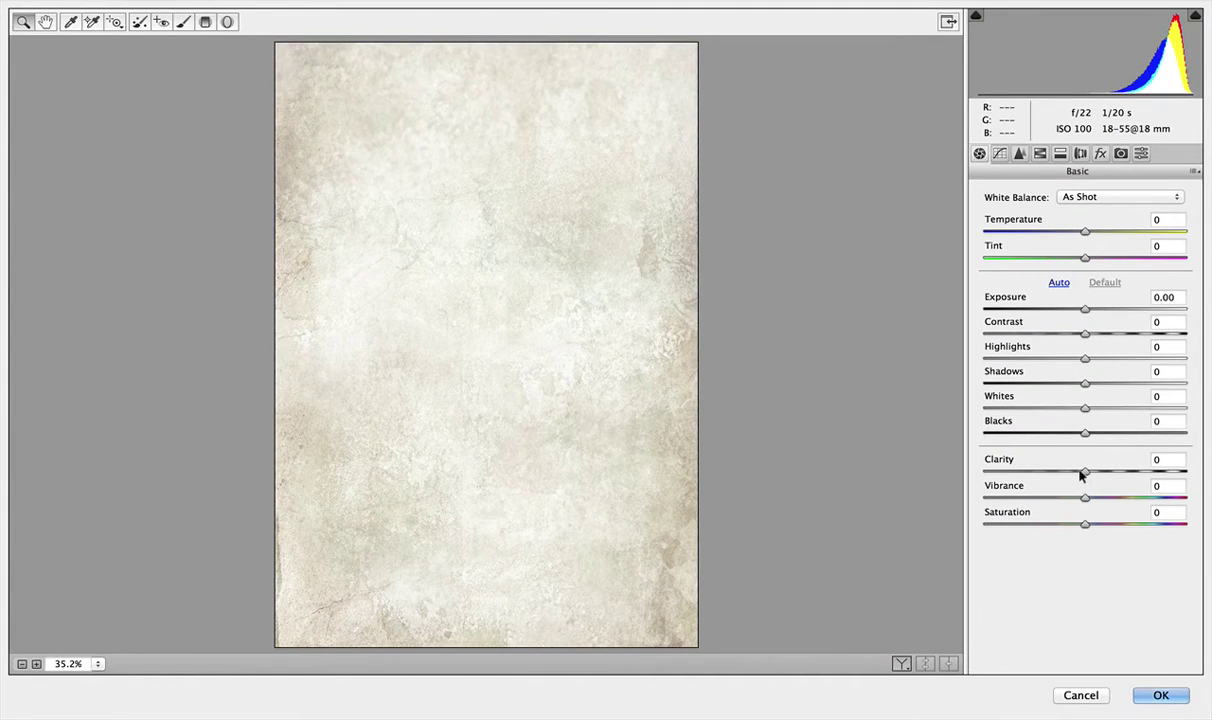
drag(1083, 471, 1137, 470)
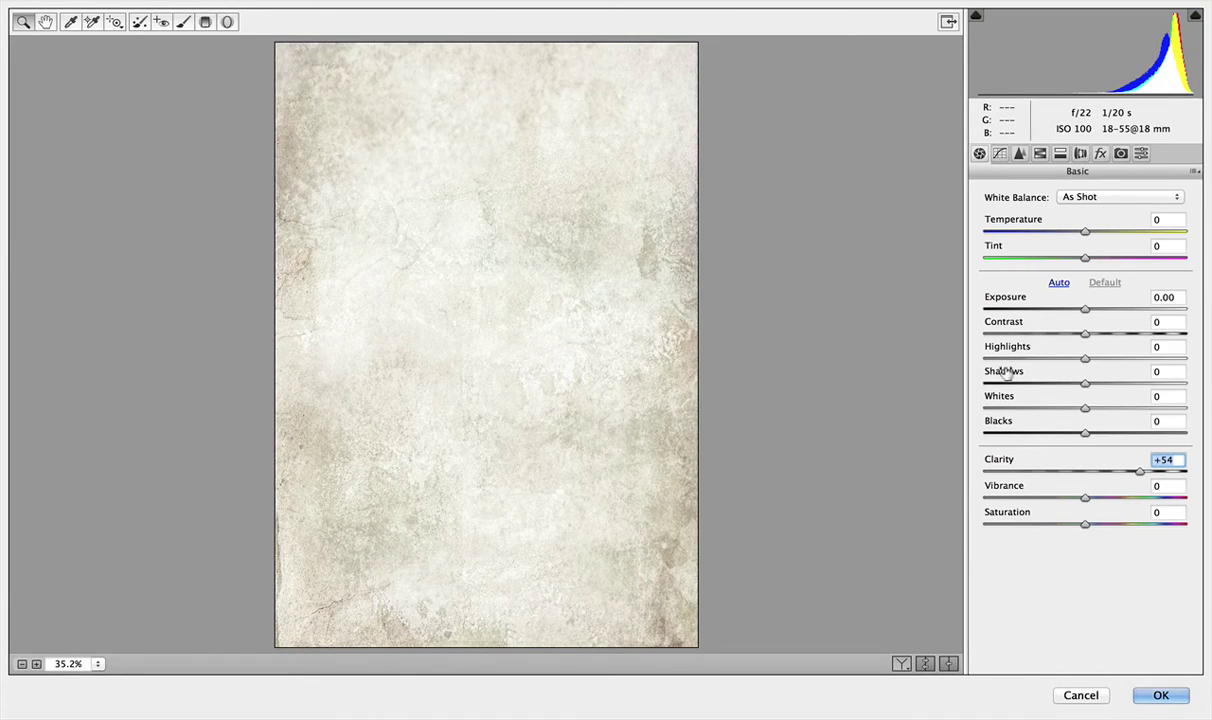
drag(1005, 371, 915, 365)
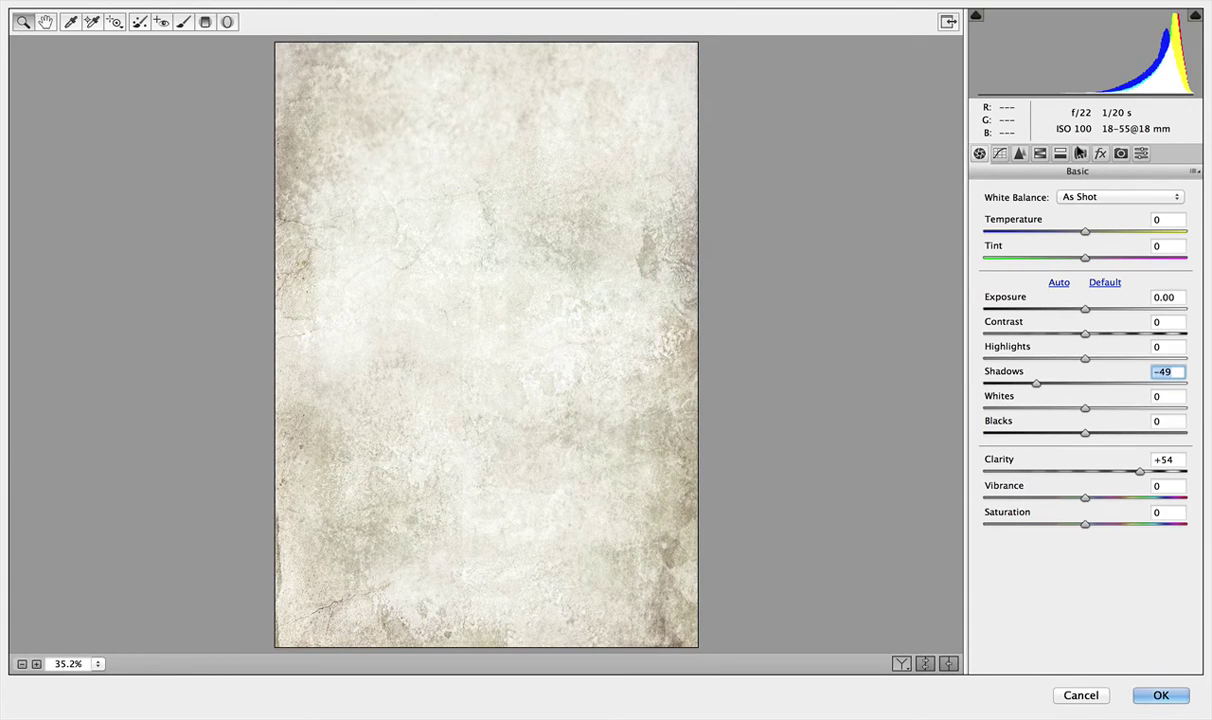
click(1081, 151)
click(1099, 152)
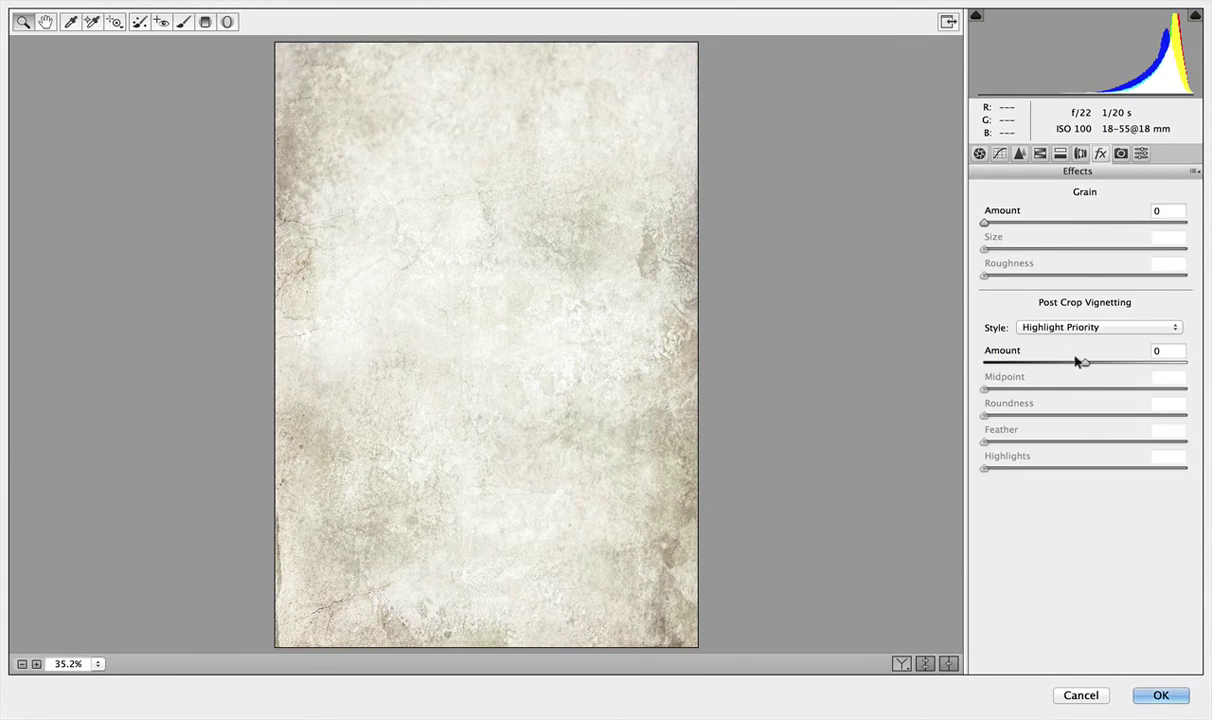
drag(1078, 358, 1052, 361)
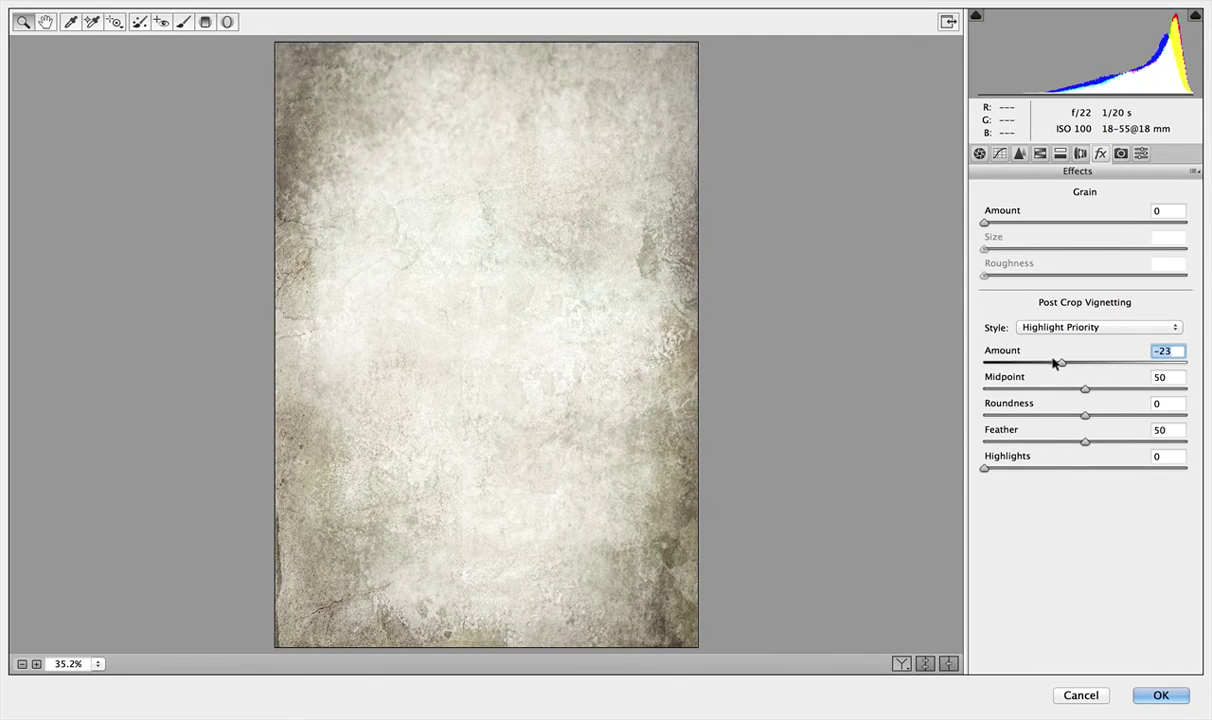
click(1152, 694)
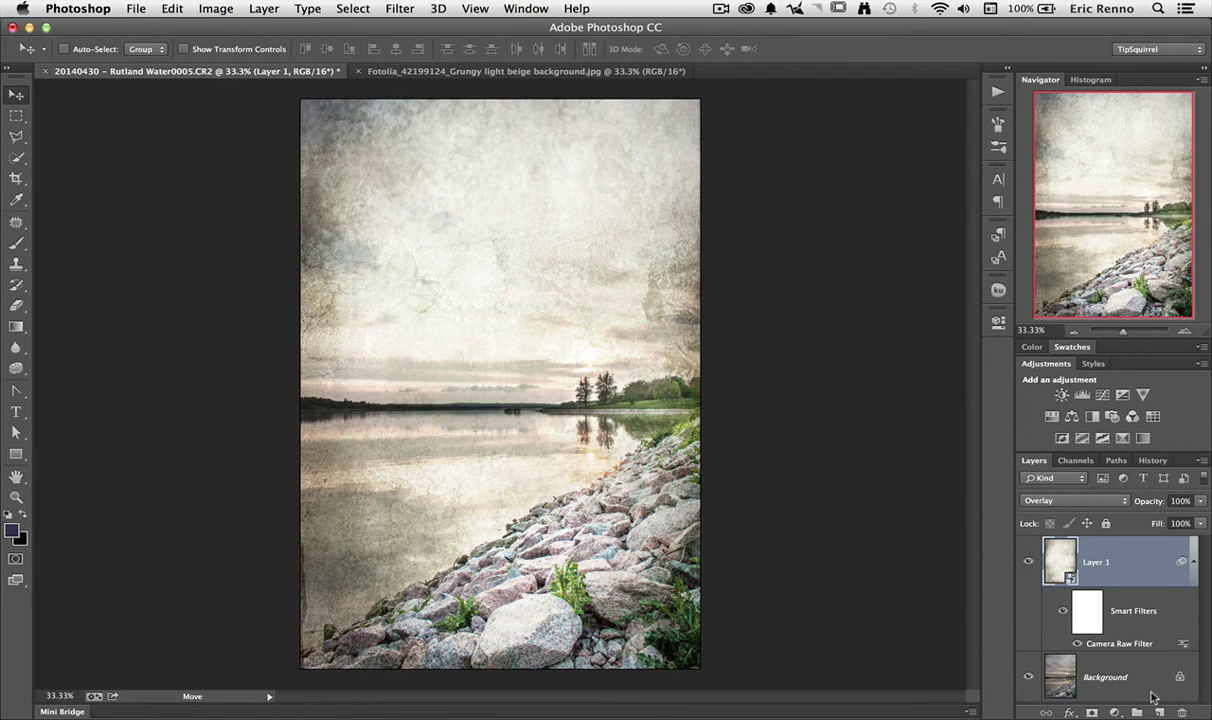
Step: Set Layer 1 opacity to 64%, then toggle its visibility off and on to compare
click(1200, 501)
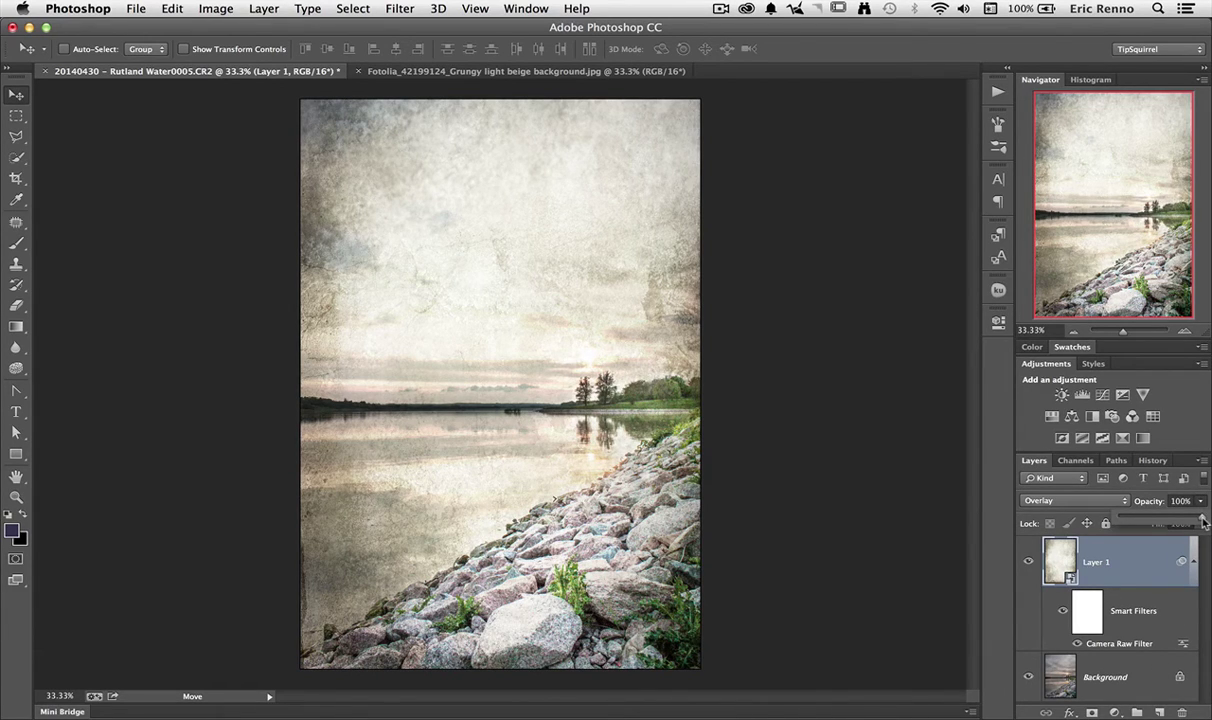
drag(1203, 522, 1174, 527)
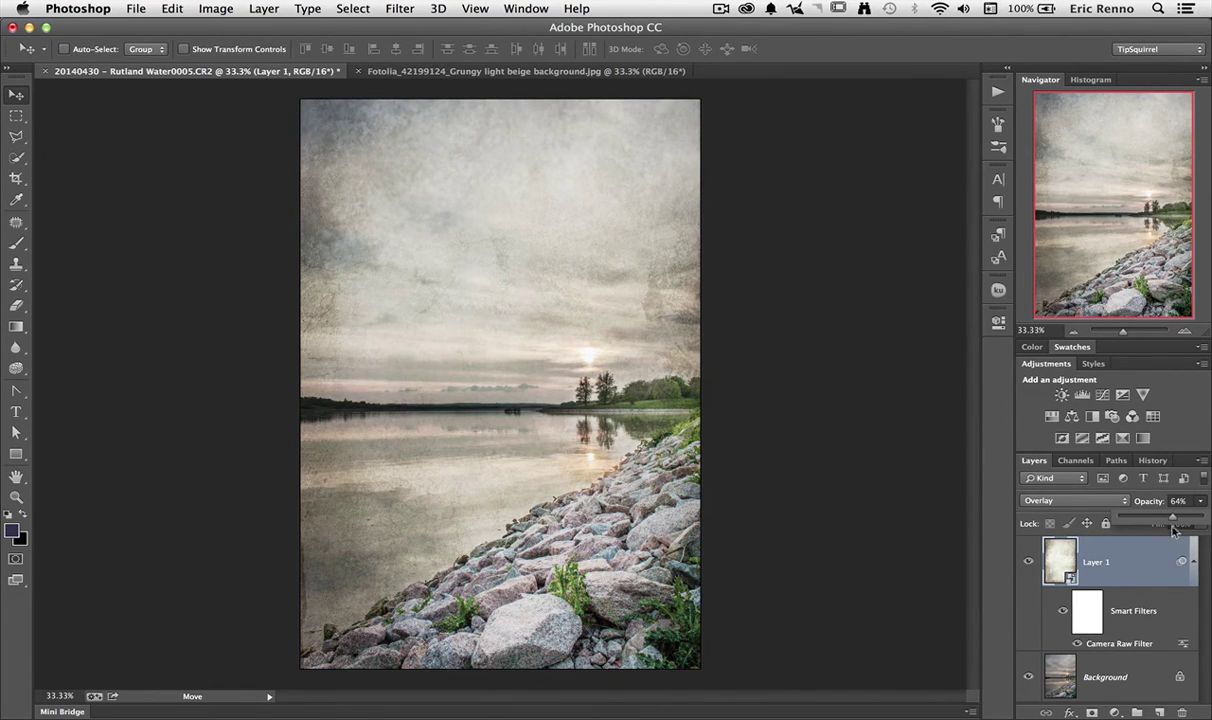
click(1029, 563)
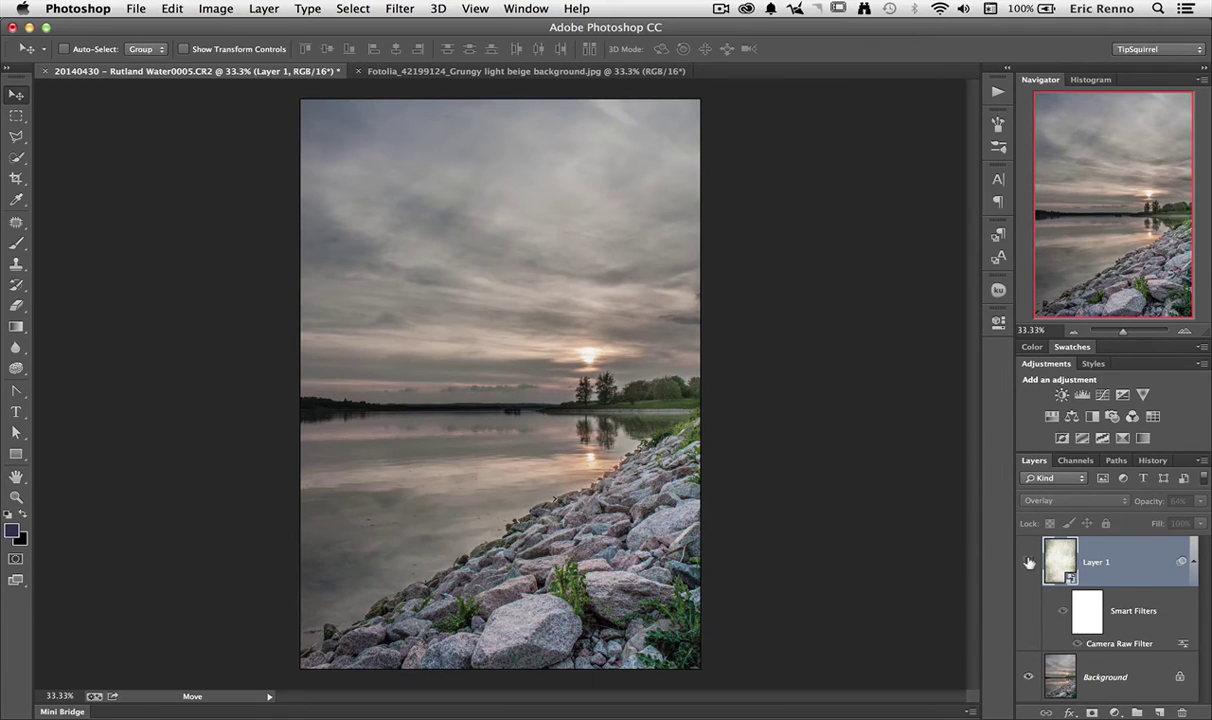
click(1029, 563)
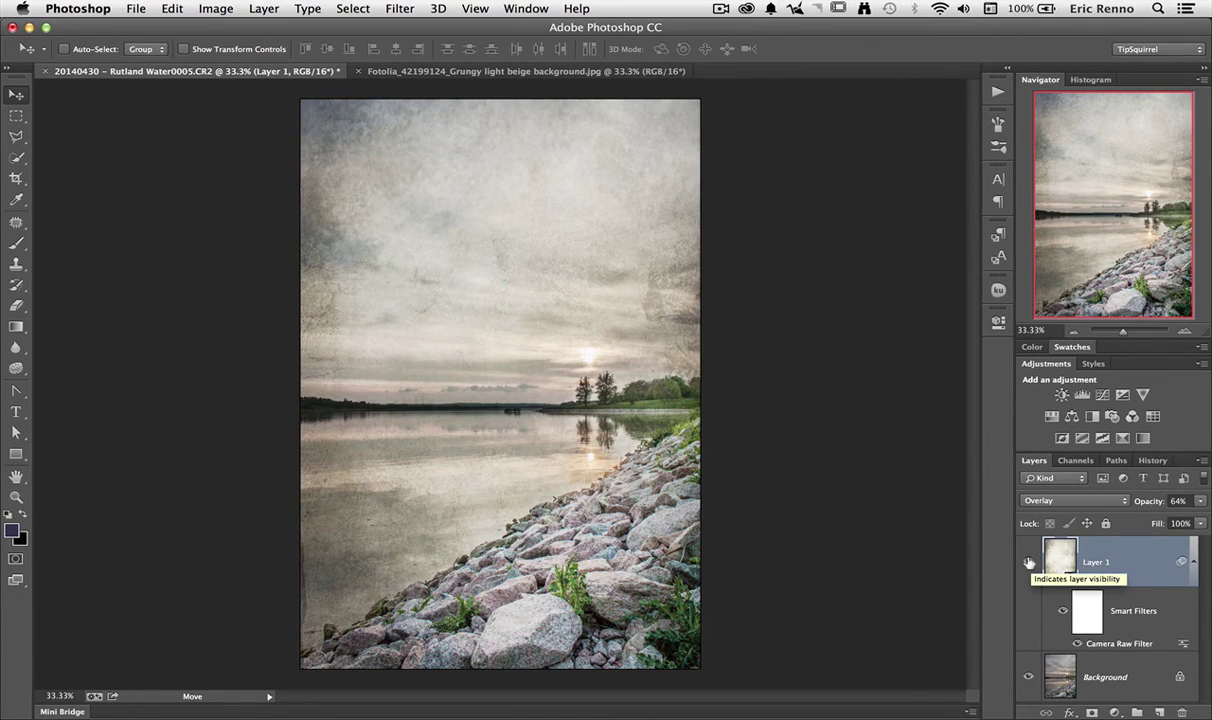